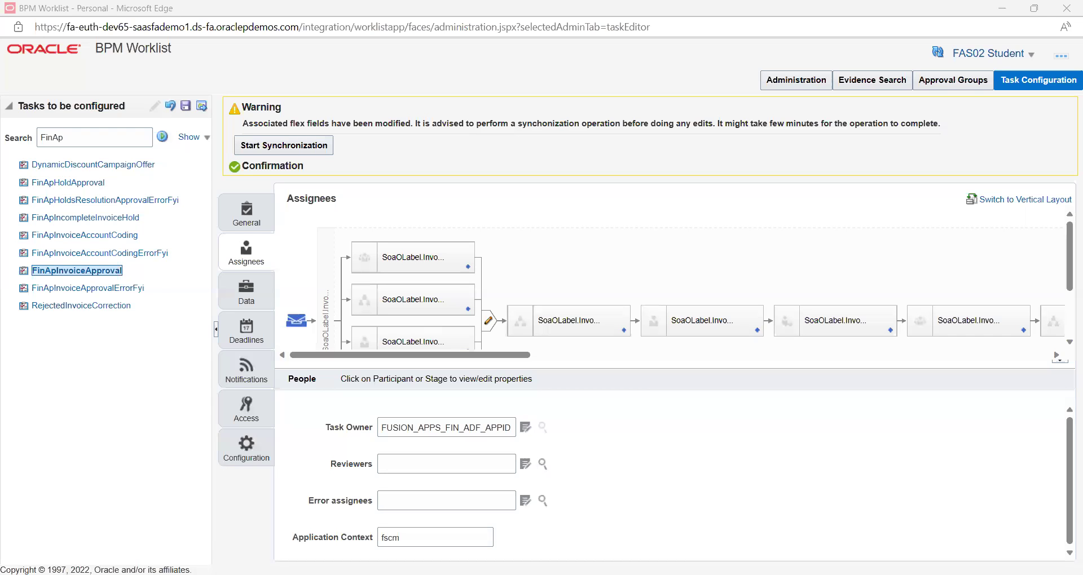
Step: Switch to the Word outline document and add an arrow with "US1 Business Unit" after the Business unit line
{"action": "key", "text": "alt+Tab"}
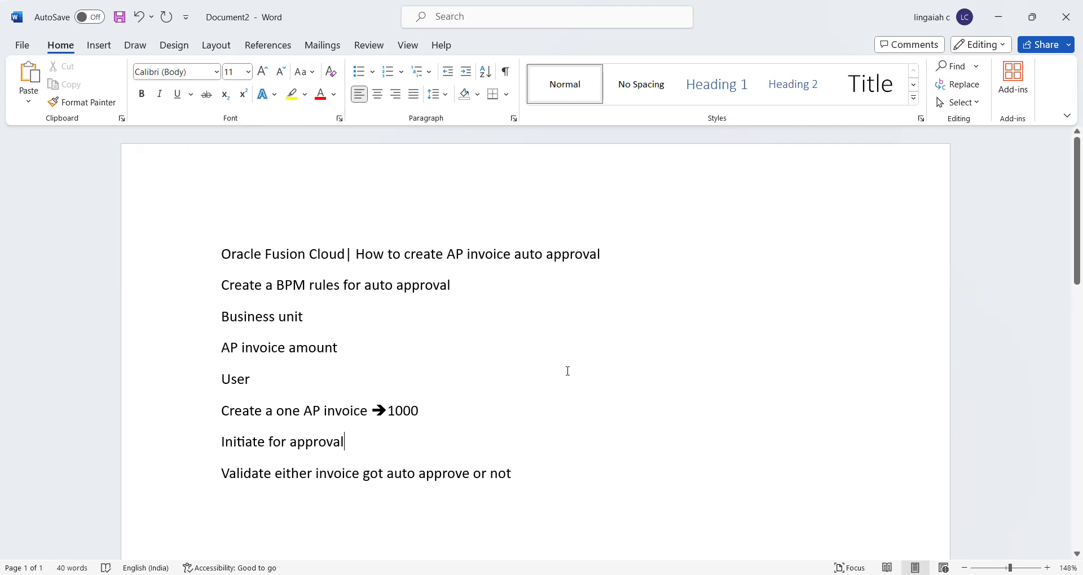
{"action": "left_click", "coordinate": [561, 346]}
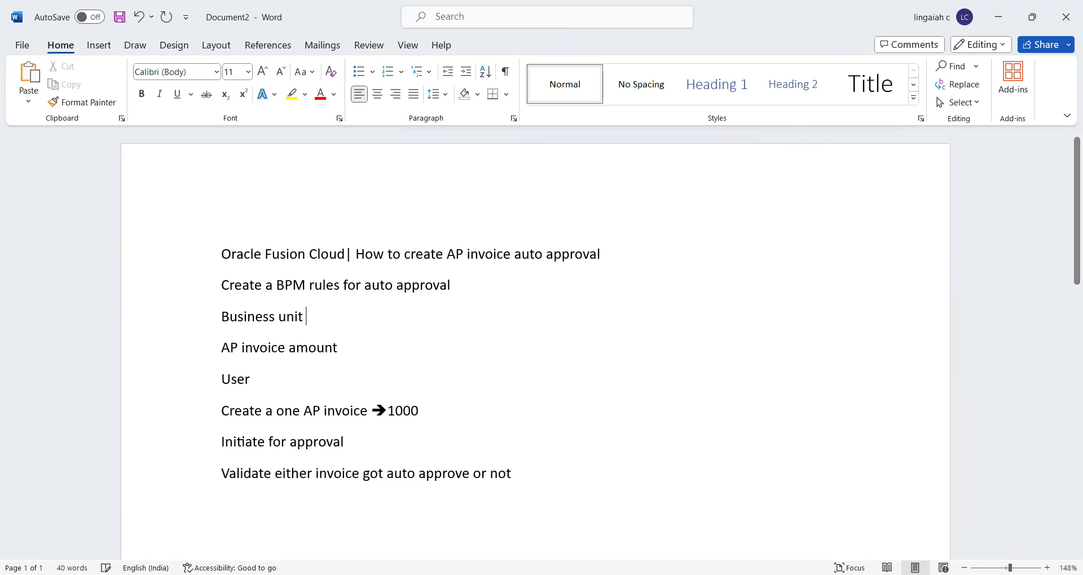
{"action": "type", "text": "==> U"}
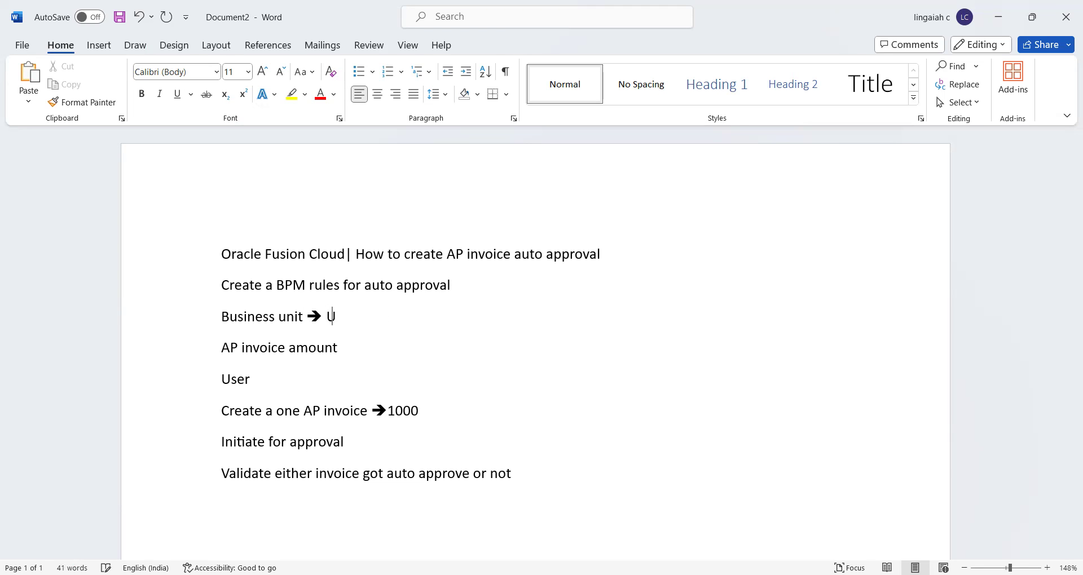
{"action": "type", "text": "S1 Business Unit"}
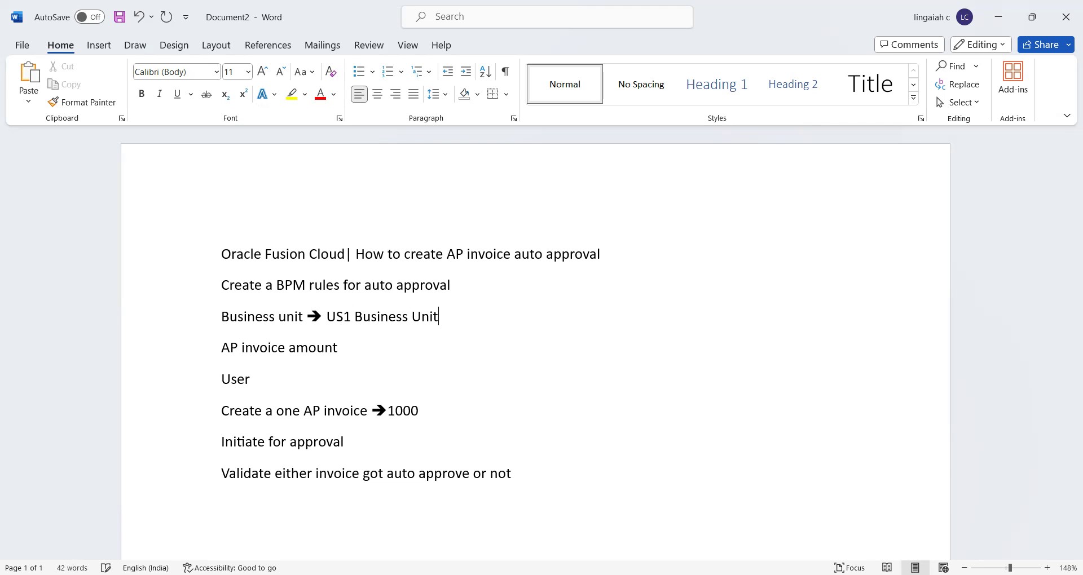
Step: Complete the outline with an arrow and 1000 after AP invoice amount, and an arrow and "Vision" after User
{"action": "left_click", "coordinate": [368, 353]}
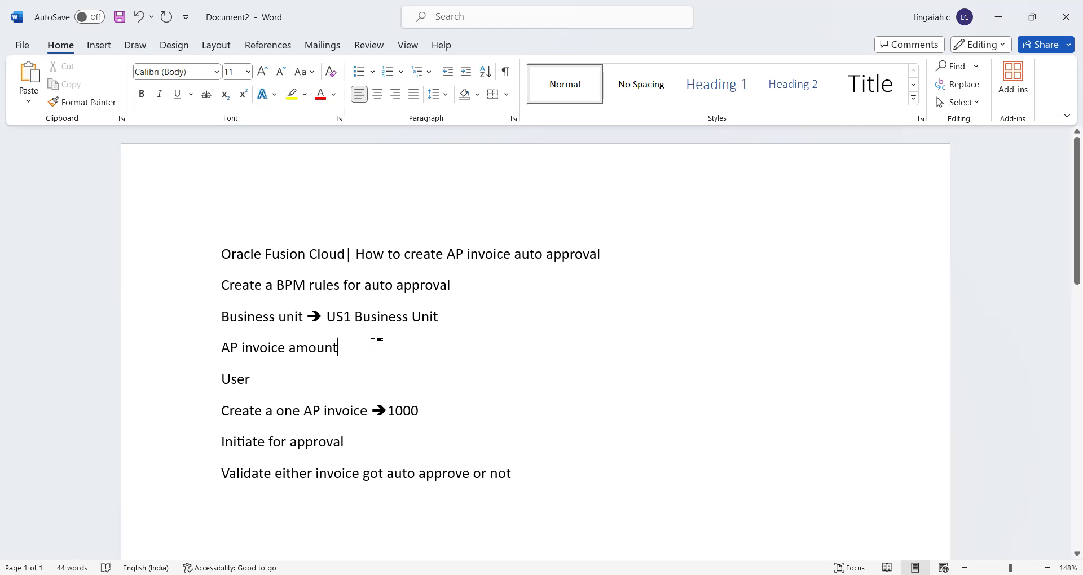
{"action": "type", "text": "=="}
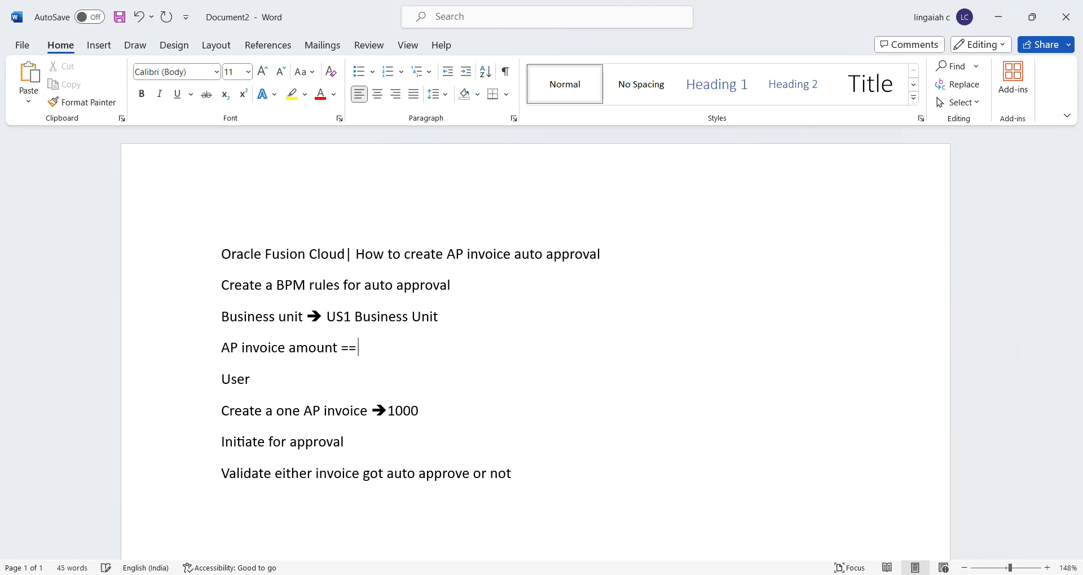
{"action": "type", "text": ">11"}
{"action": "key", "text": "BackSpace"}
{"action": "type", "text": "000"}
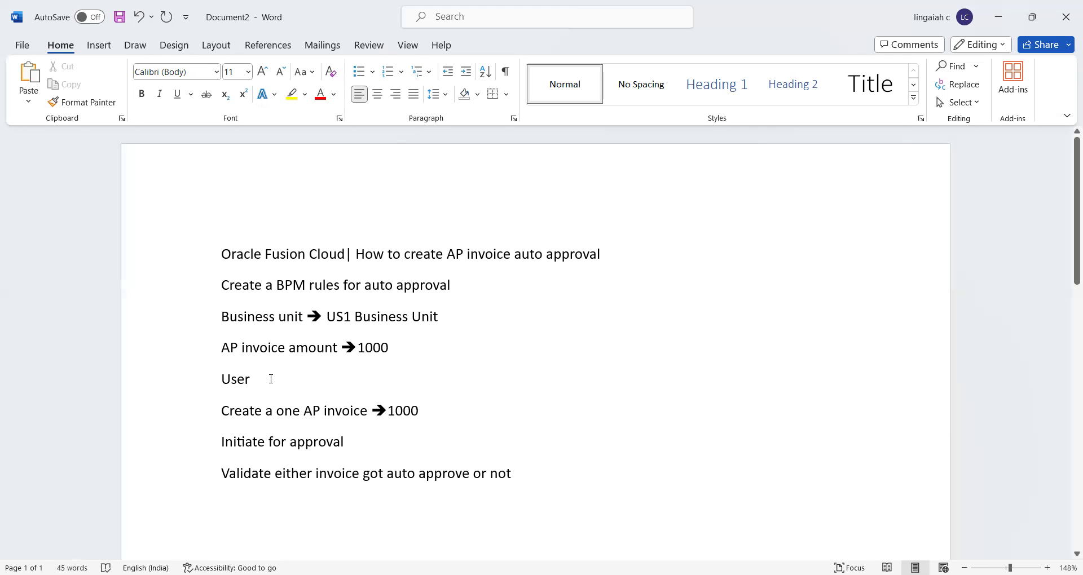
{"action": "left_click", "coordinate": [271, 379]}
{"action": "type", "text": "==>"}
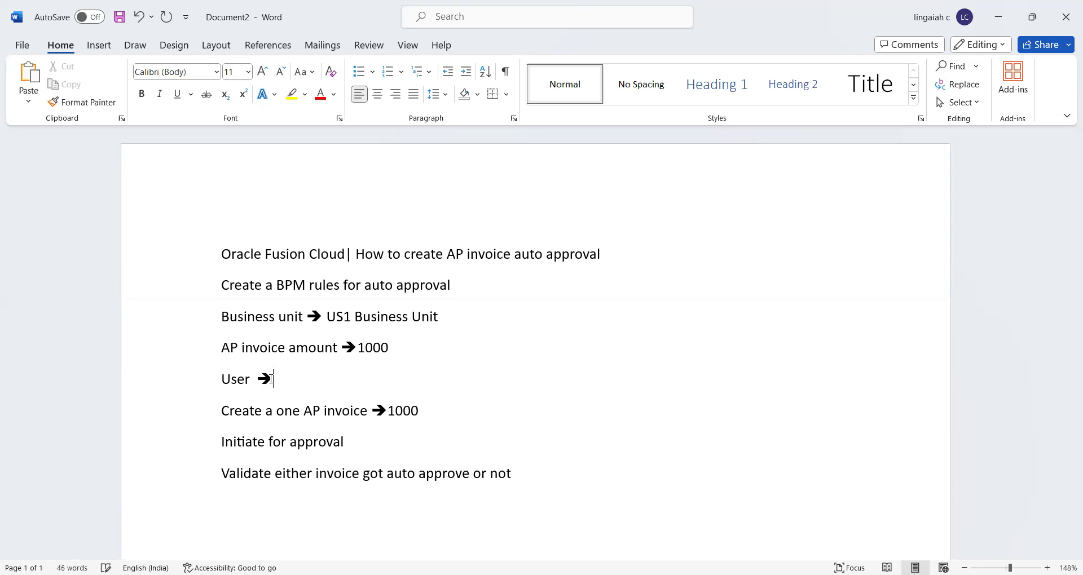
{"action": "type", "text": " Vision"}
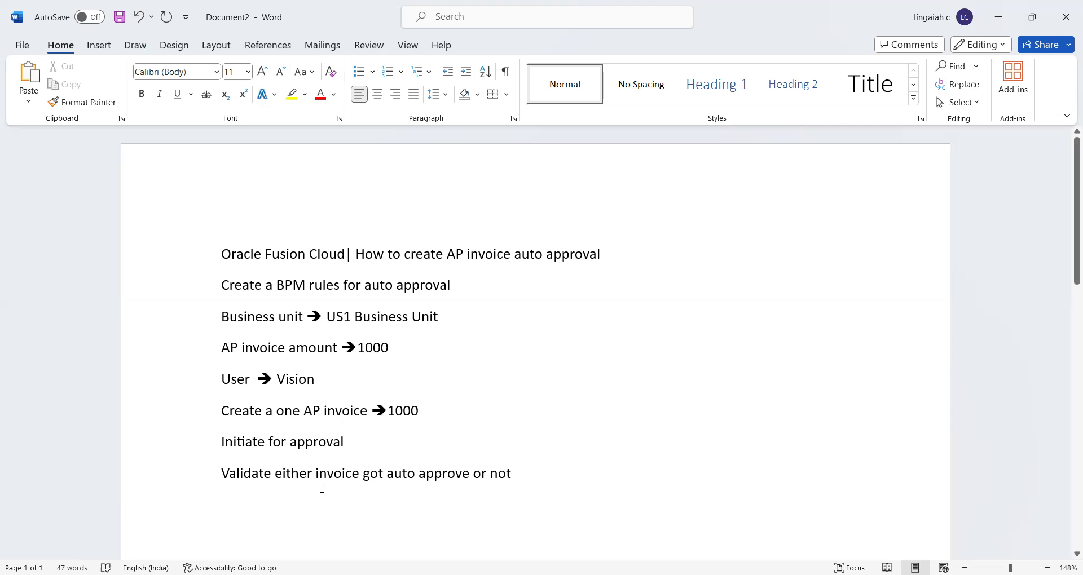
{"action": "left_click", "coordinate": [530, 480]}
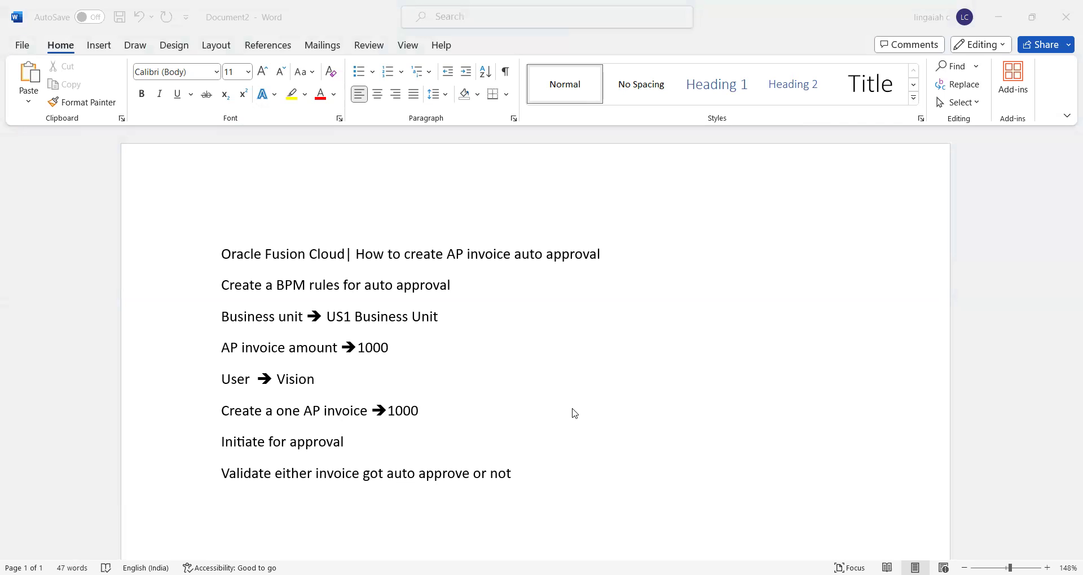
Step: Switch back to BPM Worklist, reload Task Configuration, and search the tasks to be configured for "FinAp"
{"action": "key", "text": "alt+Tab"}
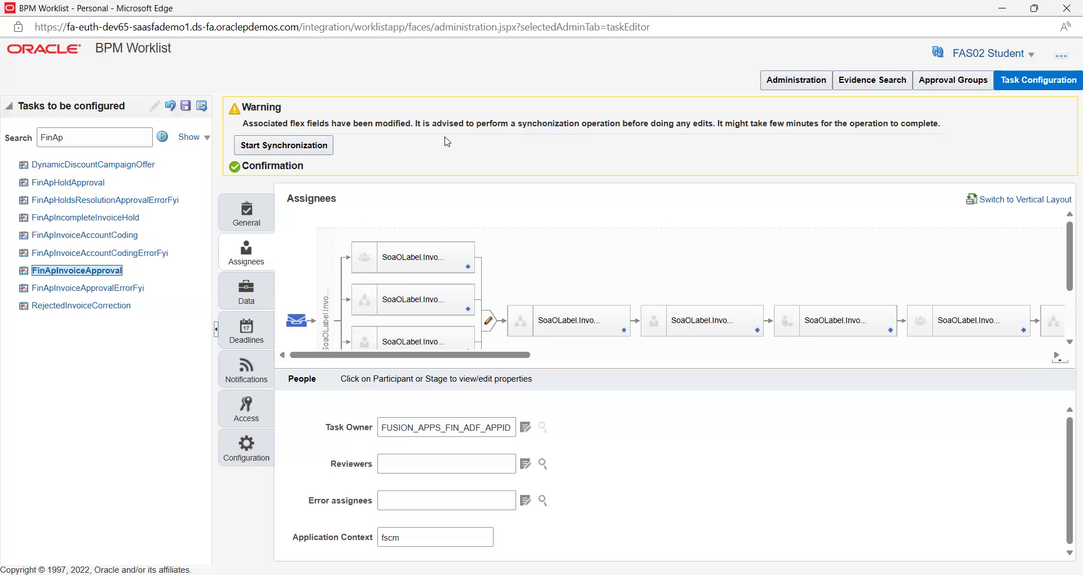
{"action": "left_click", "coordinate": [1026, 85]}
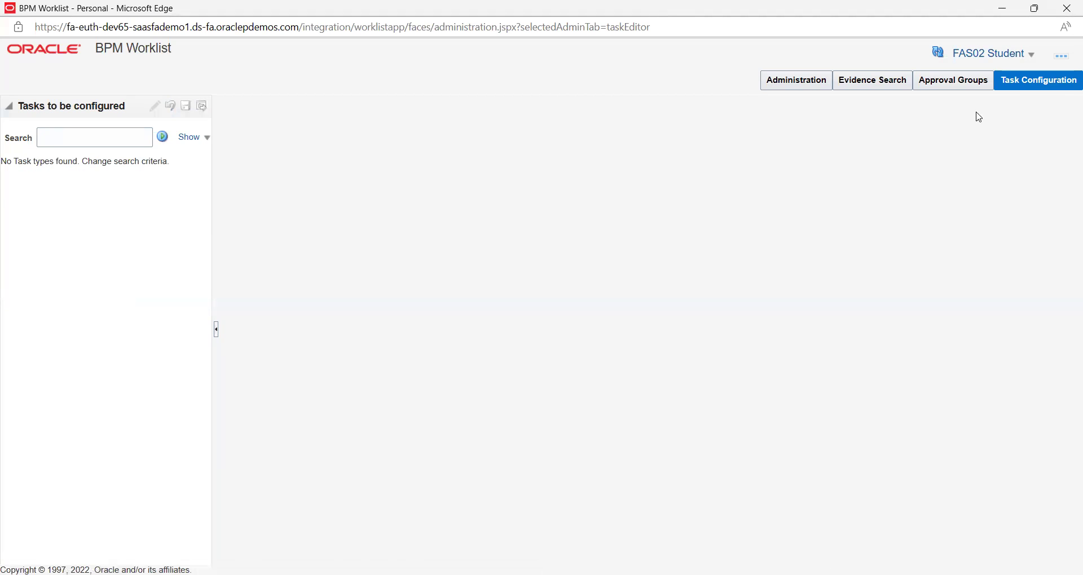
{"action": "left_click", "coordinate": [113, 141]}
{"action": "type", "text": "FinAP"}
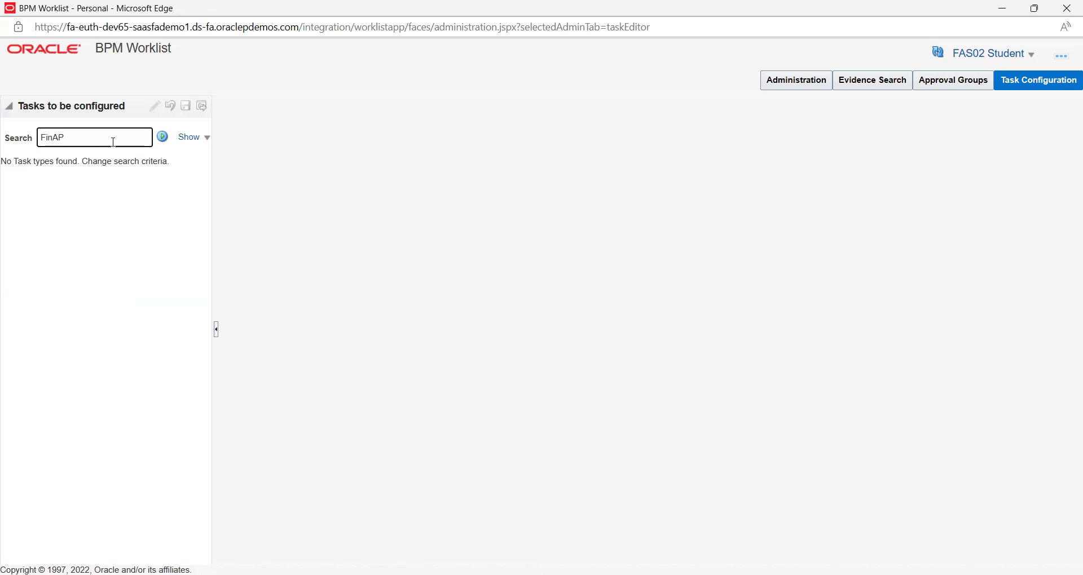
{"action": "key", "text": "BackSpace"}
{"action": "type", "text": "p"}
{"action": "left_click", "coordinate": [162, 141]}
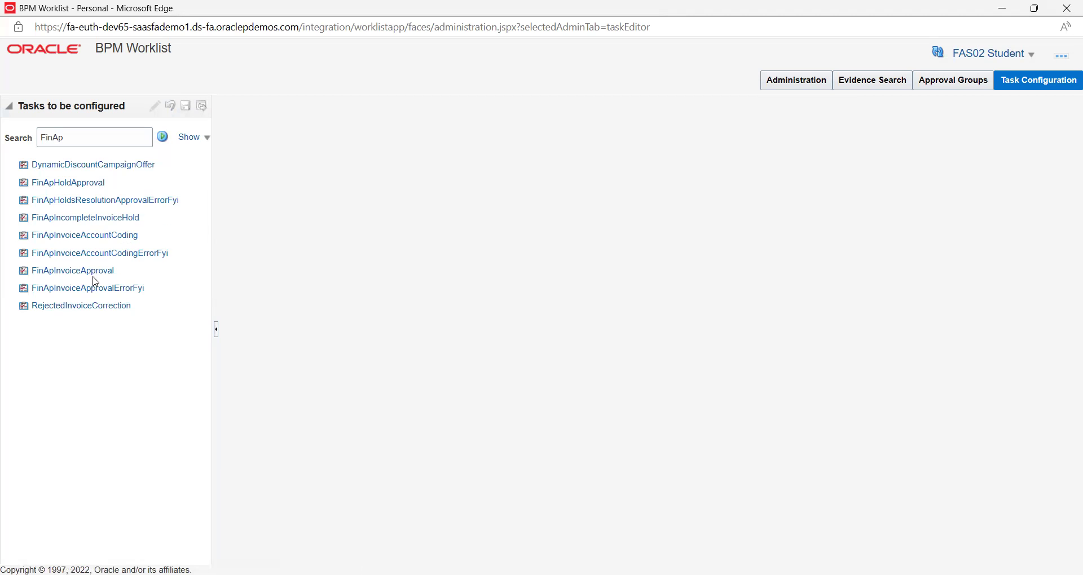
Step: Open the FinApInvoiceApproval task's assignees and go to the rule of the Invoice Document Approvers participant
{"action": "left_click", "coordinate": [97, 272]}
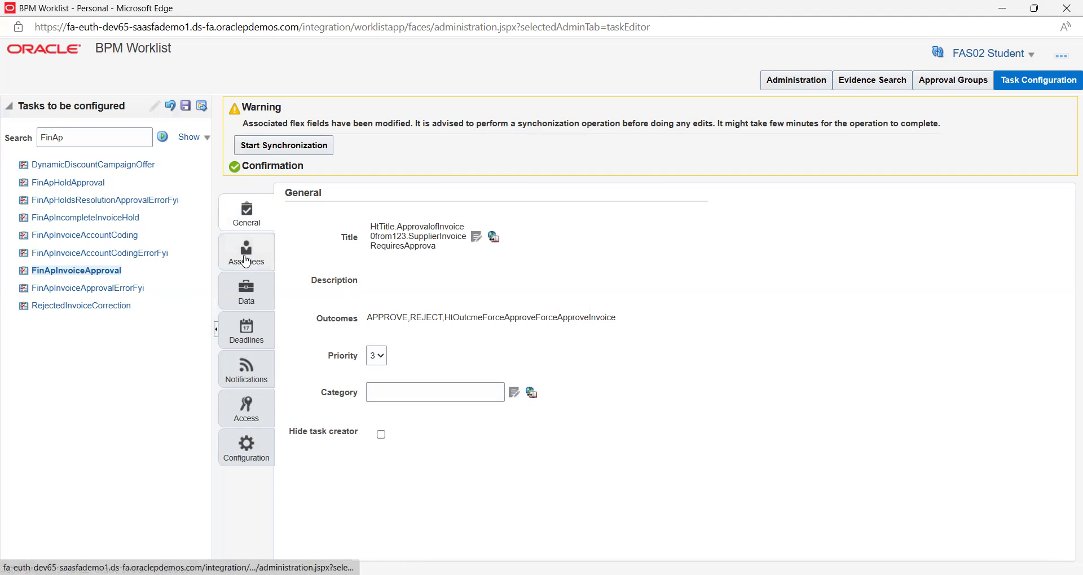
{"action": "left_click", "coordinate": [246, 261]}
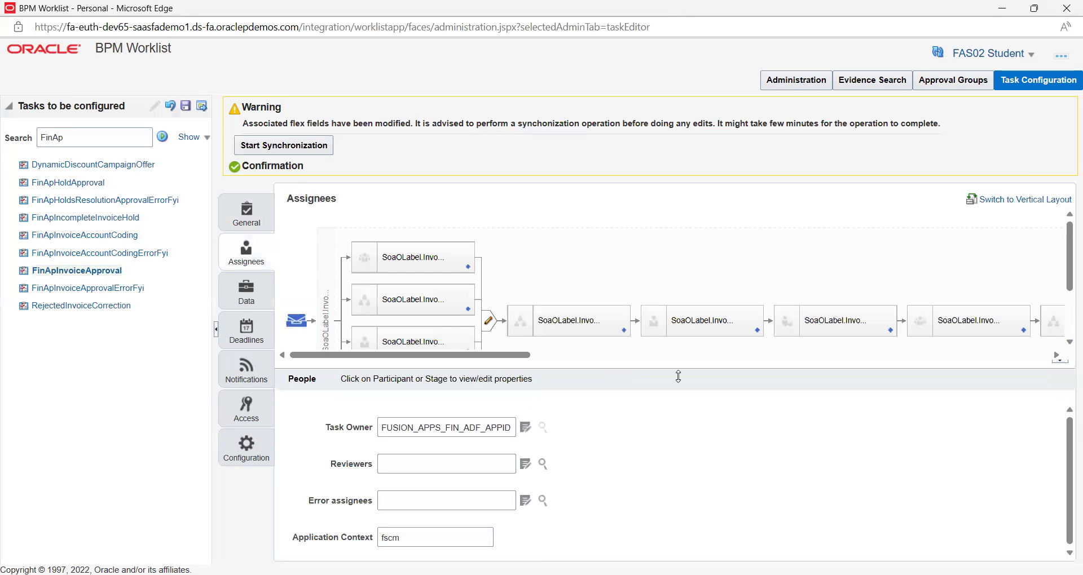
{"action": "left_click", "coordinate": [1068, 343]}
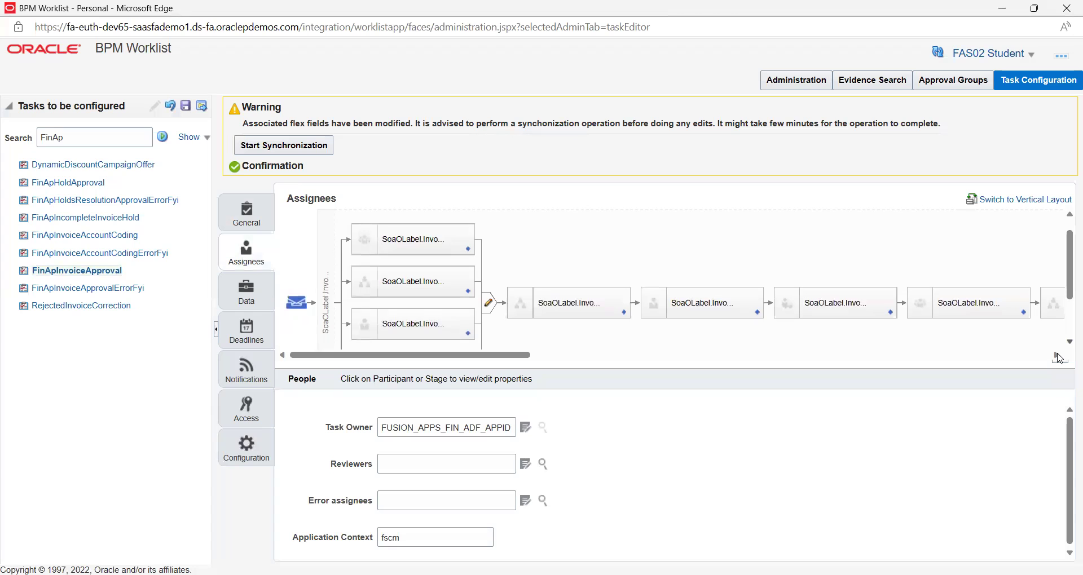
{"action": "left_click", "coordinate": [1056, 355]}
{"action": "left_click", "coordinate": [1056, 356]}
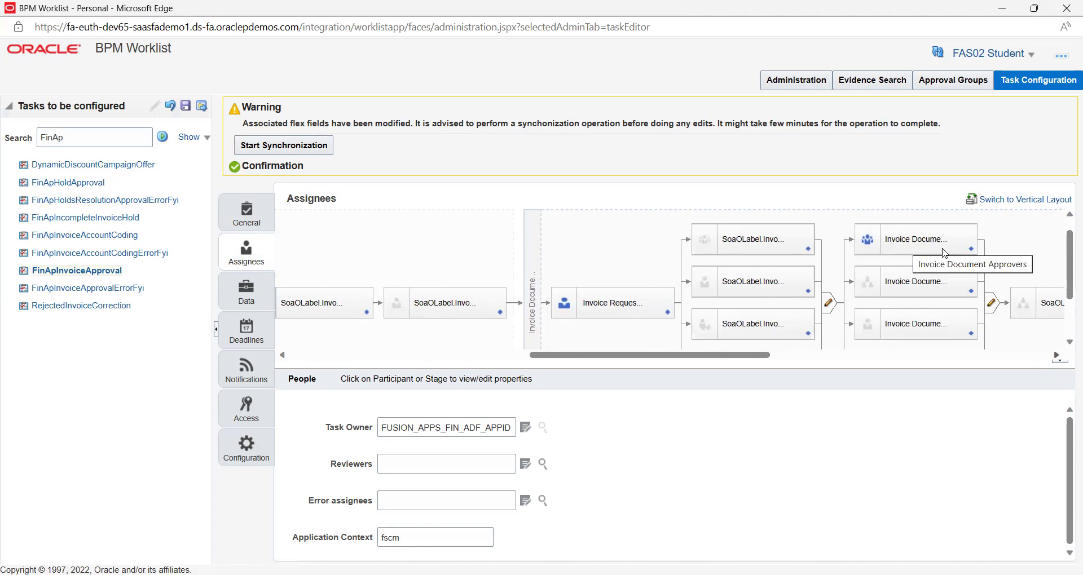
{"action": "left_click", "coordinate": [971, 251]}
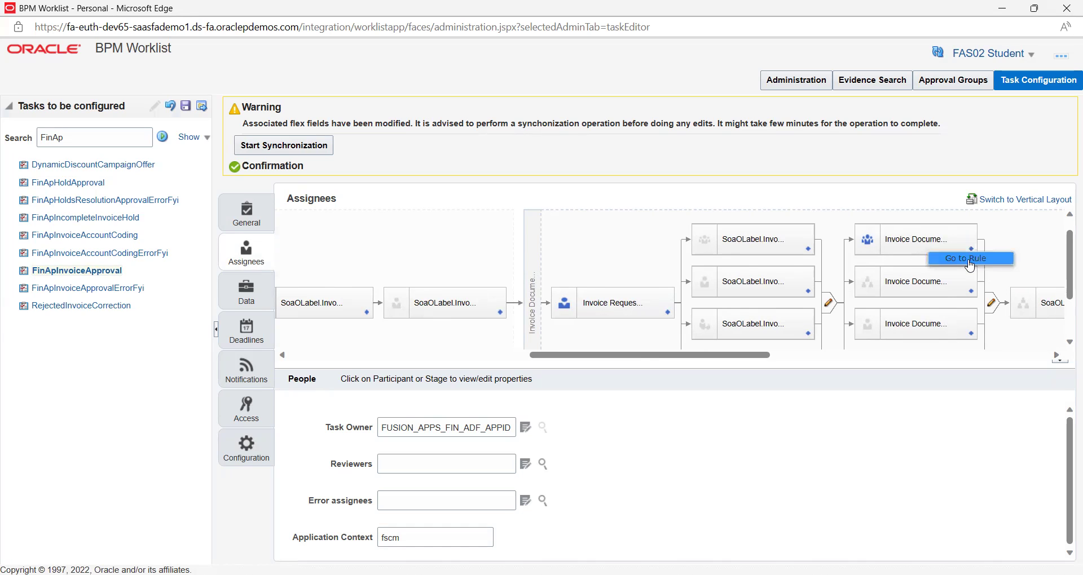
{"action": "left_click", "coordinate": [969, 259]}
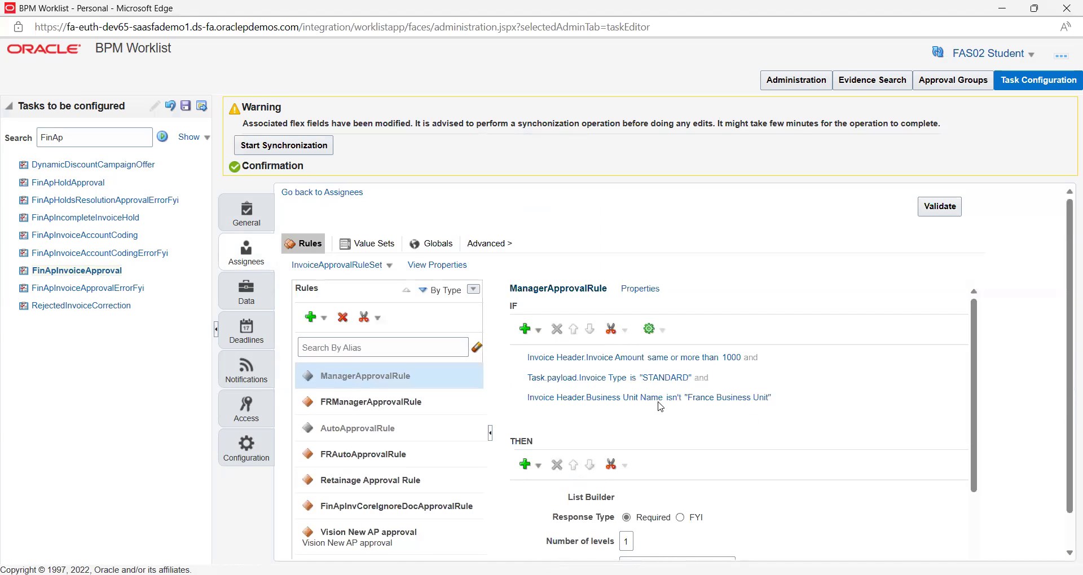
Step: Open Vision AutoApprovalRule and review its properties, IF conditions and THEN approval action
{"action": "left_click", "coordinate": [1067, 539]}
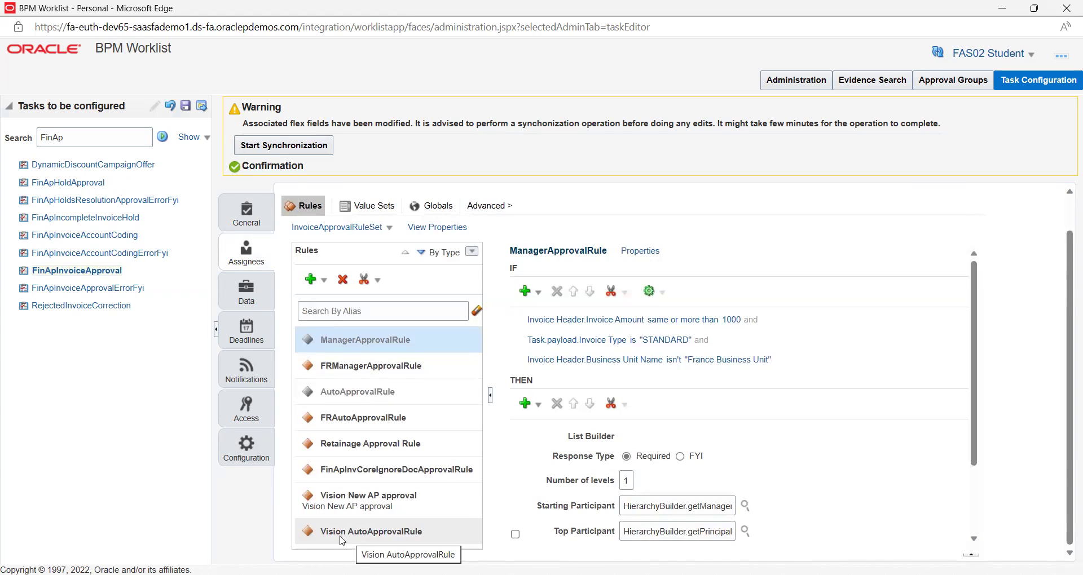
{"action": "left_click", "coordinate": [417, 533]}
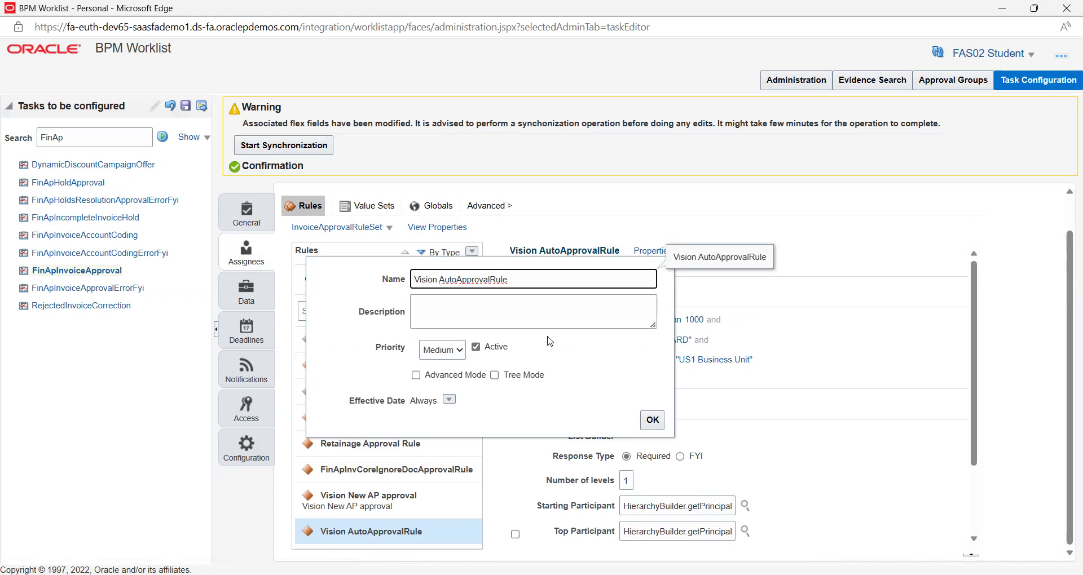
{"action": "left_click", "coordinate": [652, 422]}
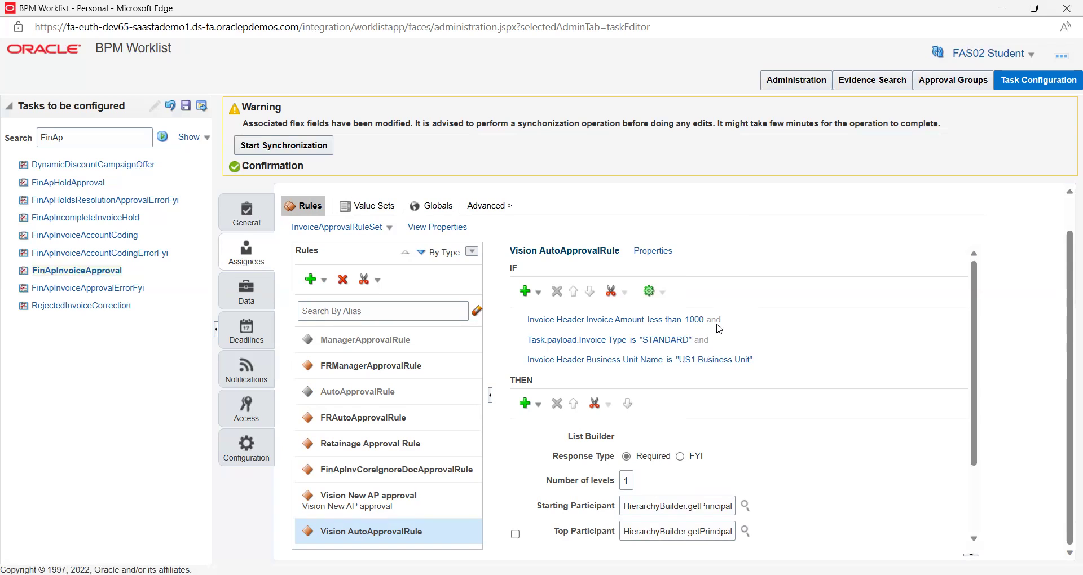
{"action": "scroll", "coordinate": [972, 528], "scroll_direction": "down", "scroll_amount": 2}
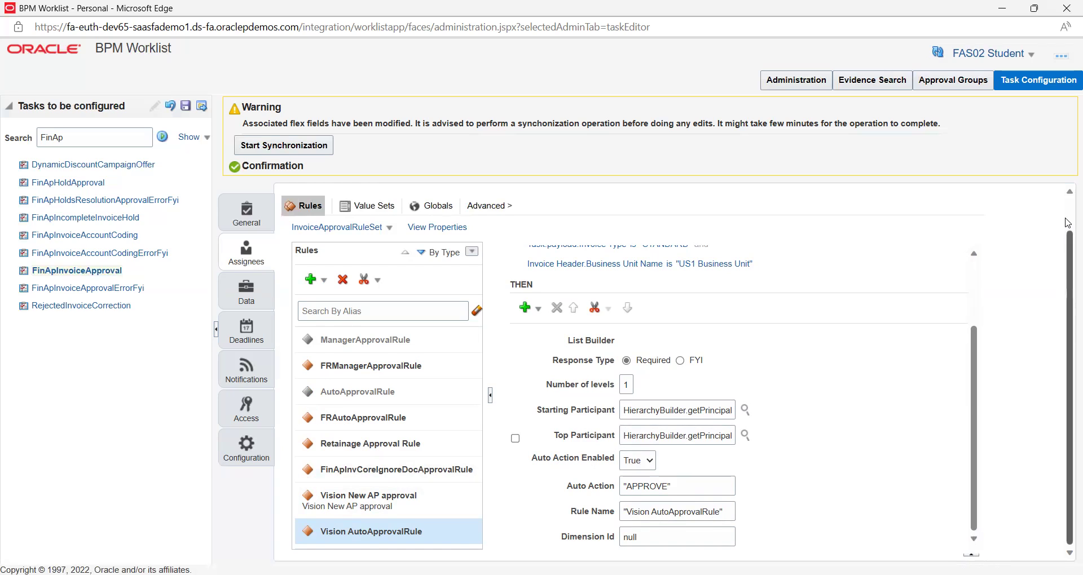
{"action": "scroll", "coordinate": [1068, 214], "scroll_direction": "up", "scroll_amount": 2}
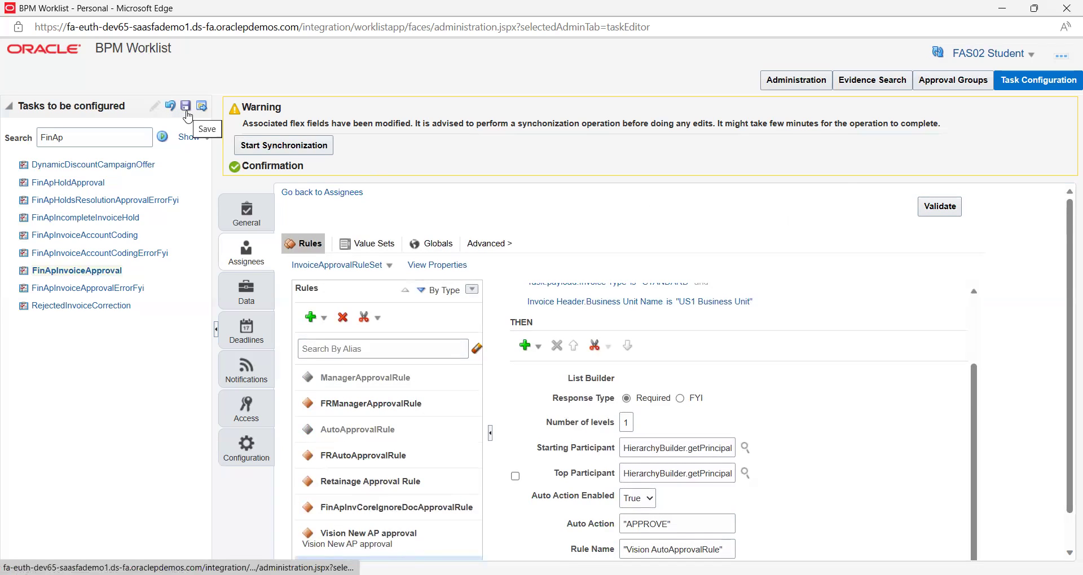
Step: Validate the approval rules and check the Business Rule Validation log for messages
{"action": "left_click", "coordinate": [931, 210]}
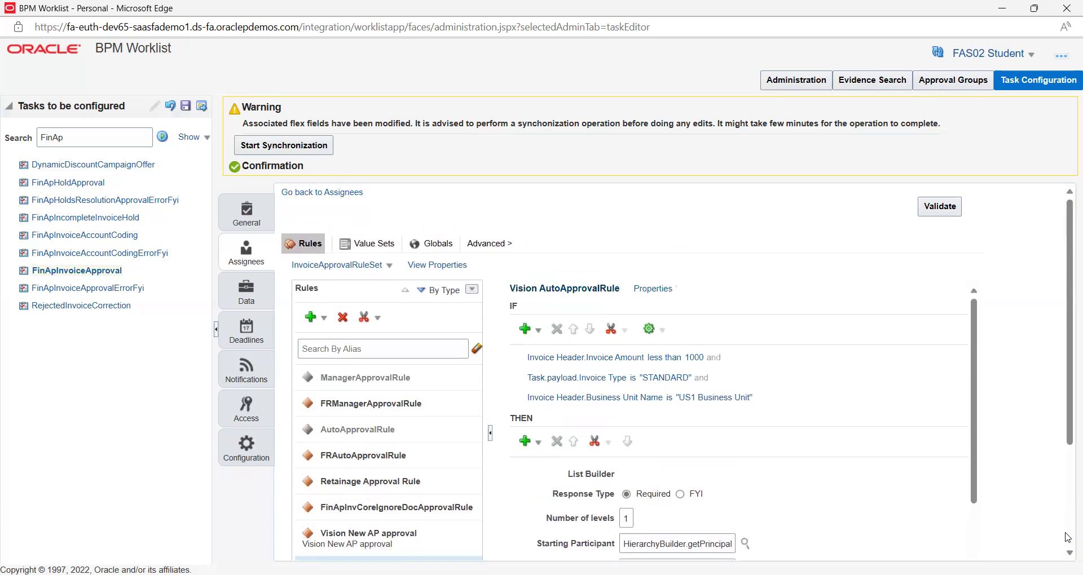
{"action": "scroll", "coordinate": [1068, 491], "scroll_direction": "down", "scroll_amount": 3}
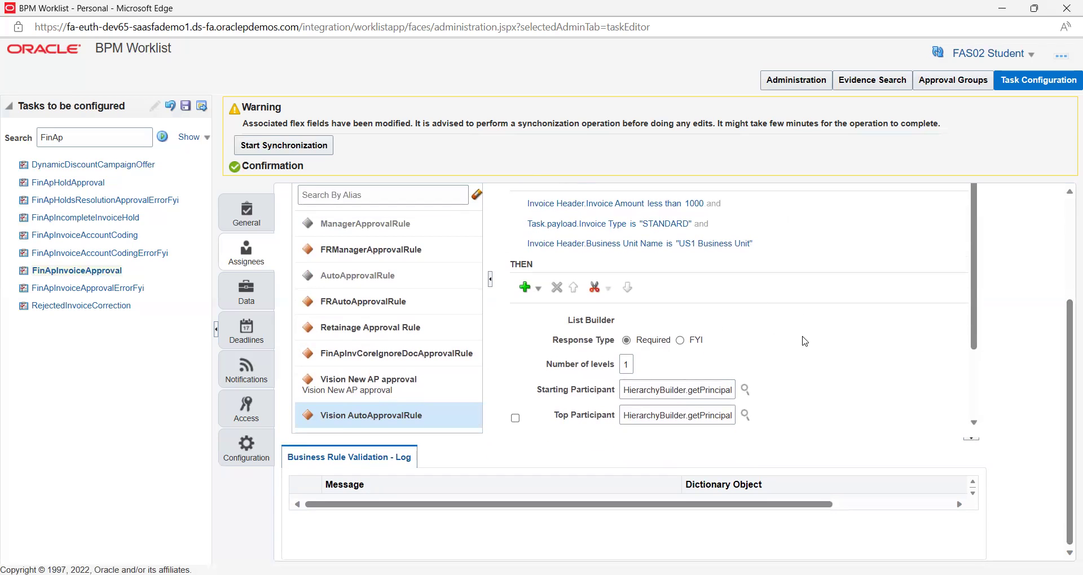
{"action": "scroll", "coordinate": [1066, 259], "scroll_direction": "up", "scroll_amount": 3}
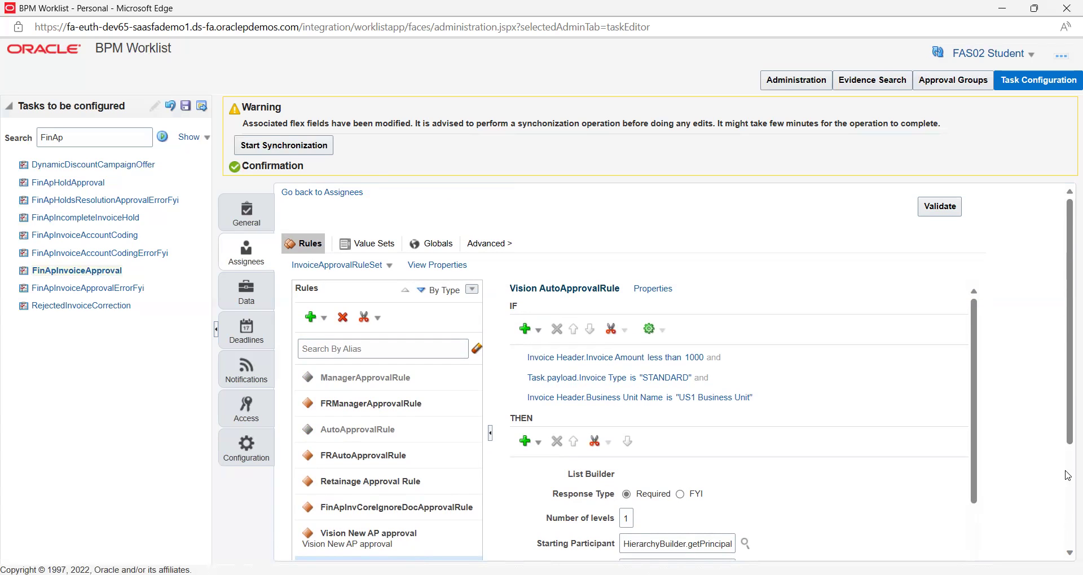
{"action": "scroll", "coordinate": [1067, 494], "scroll_direction": "down", "scroll_amount": 3}
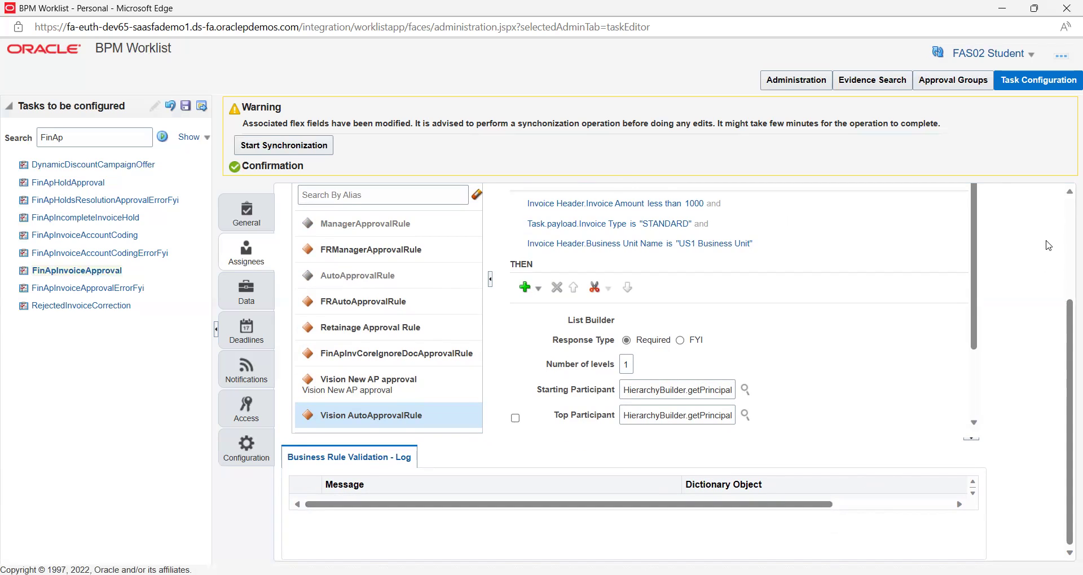
{"action": "scroll", "coordinate": [1067, 246], "scroll_direction": "up", "scroll_amount": 3}
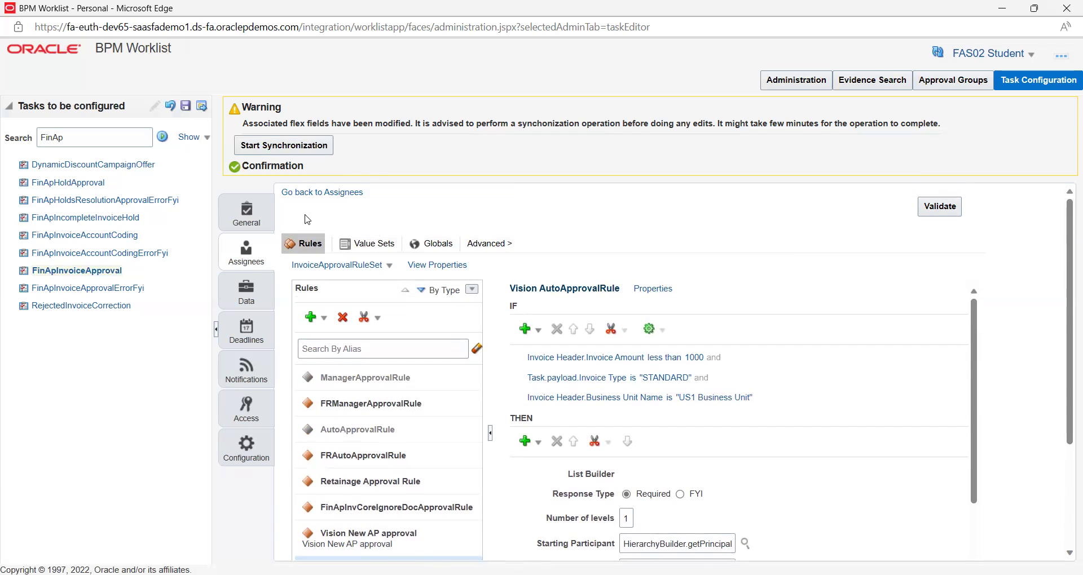
Step: Save and commit the FinApInvoiceApproval task configuration without comments, then close the BPM Worklist window
{"action": "left_click", "coordinate": [185, 107]}
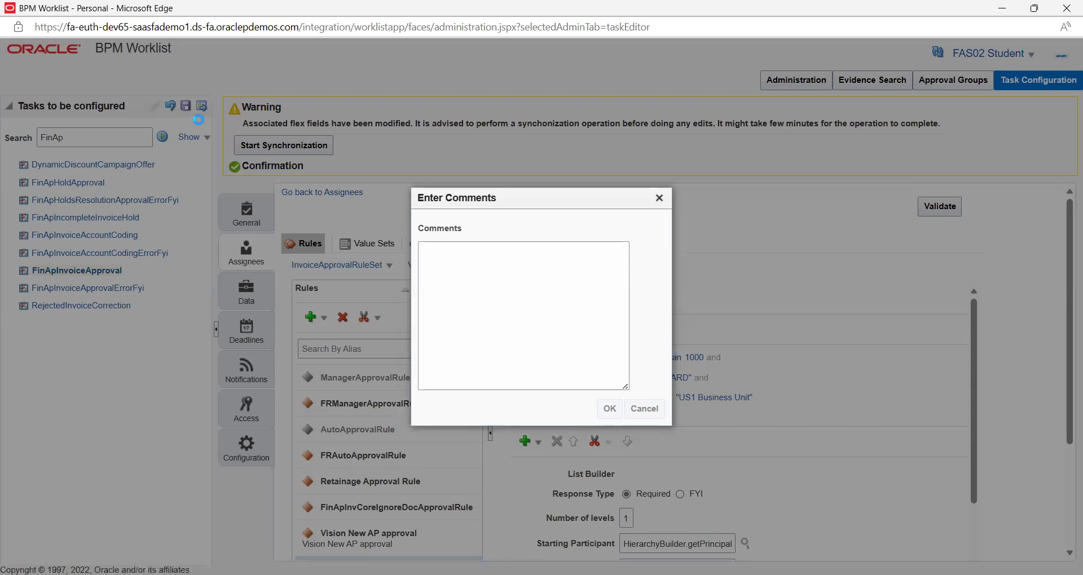
{"action": "left_click", "coordinate": [202, 107]}
{"action": "left_click", "coordinate": [202, 112]}
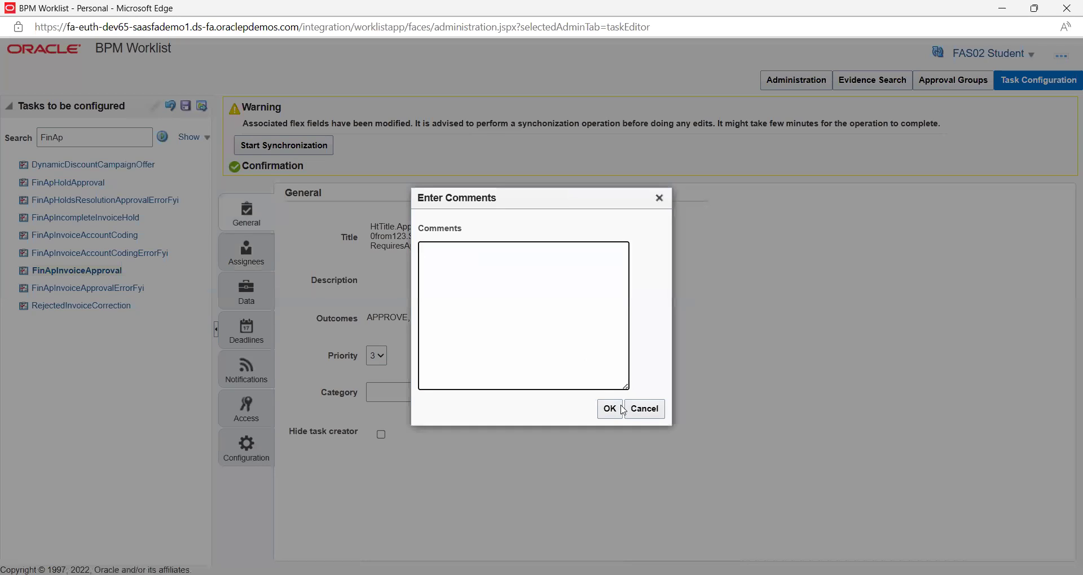
{"action": "left_click", "coordinate": [620, 414]}
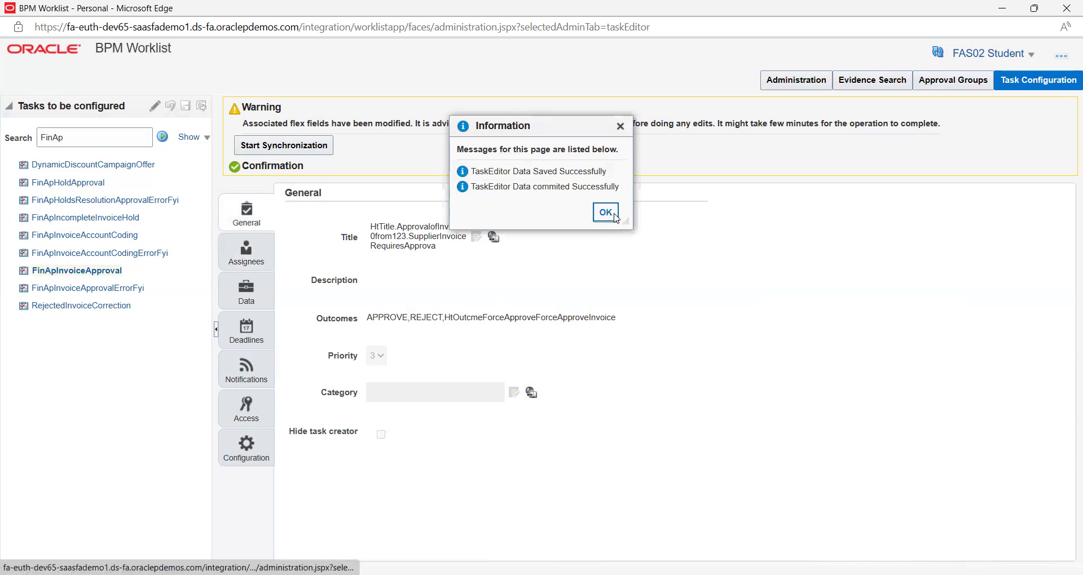
{"action": "left_click", "coordinate": [612, 216]}
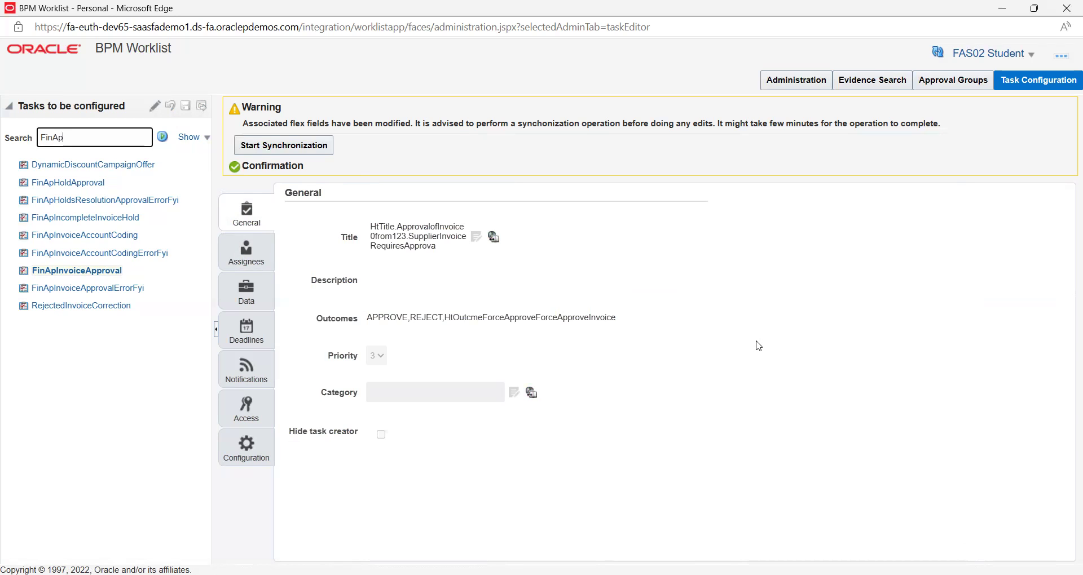
{"action": "key", "text": "ctrl+w"}
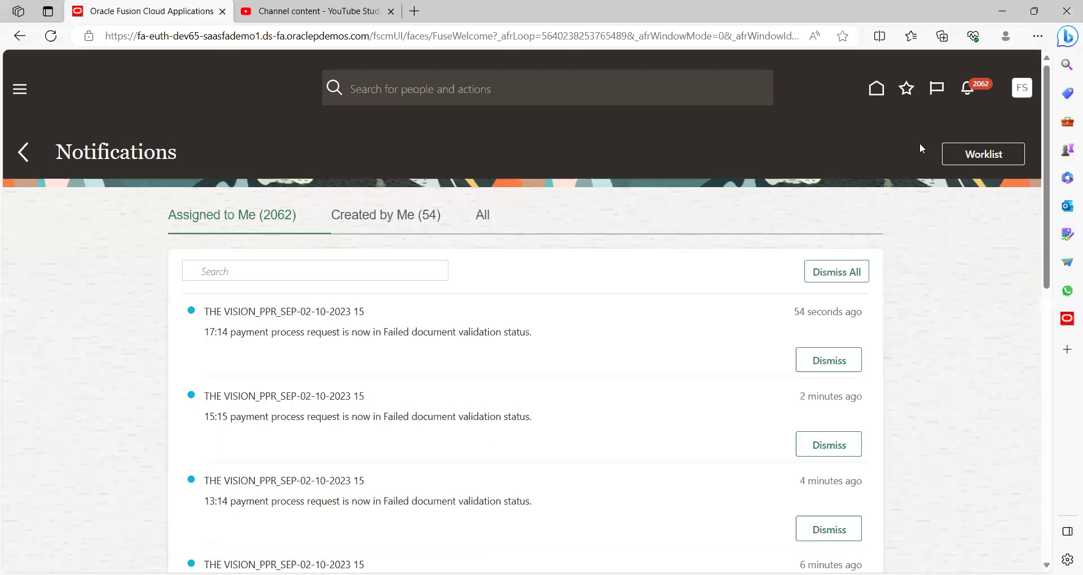
Step: Sign out of the current account and sign back in as the vision user with the saved user ID and password
{"action": "left_click", "coordinate": [1023, 90]}
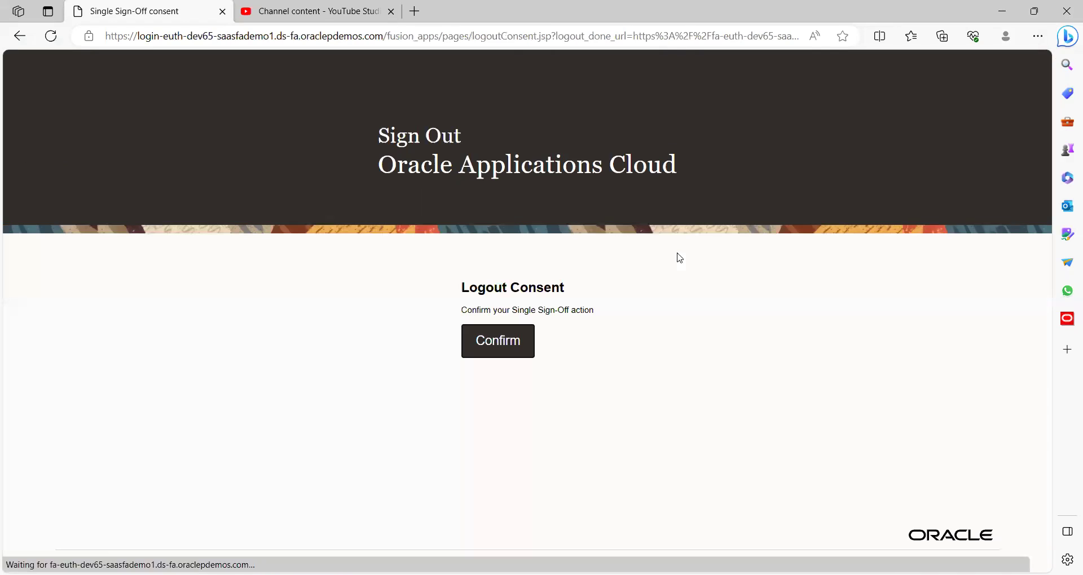
{"action": "left_click", "coordinate": [511, 339]}
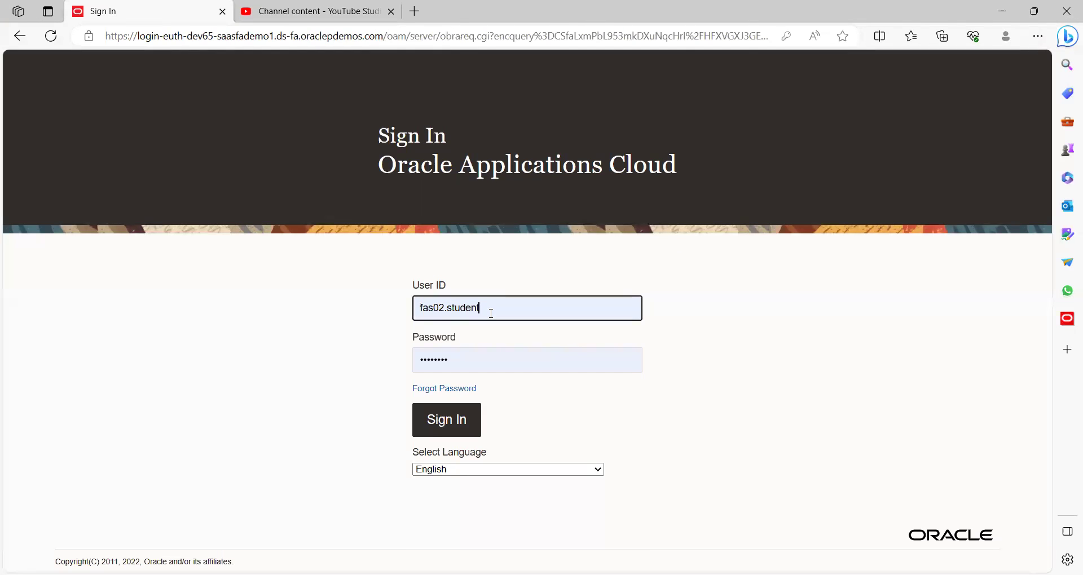
{"action": "left_click", "coordinate": [491, 313]}
{"action": "left_click", "coordinate": [435, 387]}
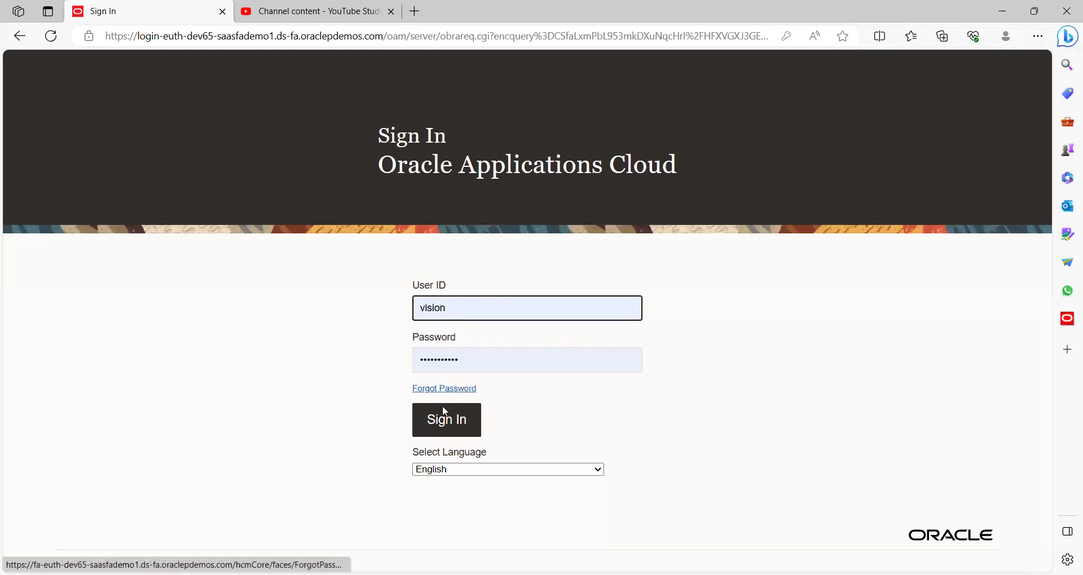
{"action": "left_click", "coordinate": [441, 420]}
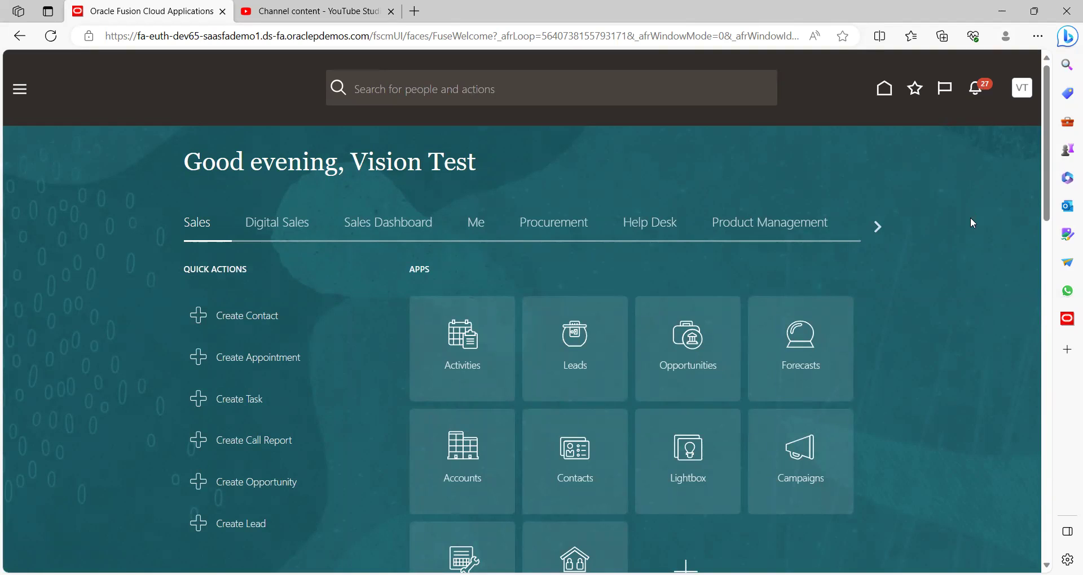
Step: Check the pending notifications, close them, and start a new invoice from the Payables Invoices work area
{"action": "left_click", "coordinate": [979, 88]}
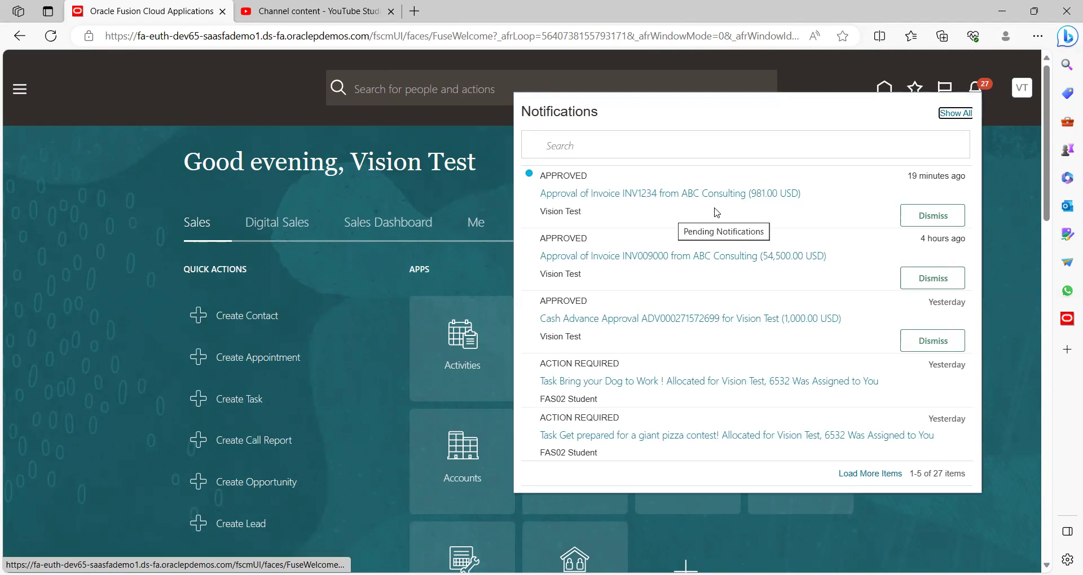
{"action": "left_click", "coordinate": [361, 188]}
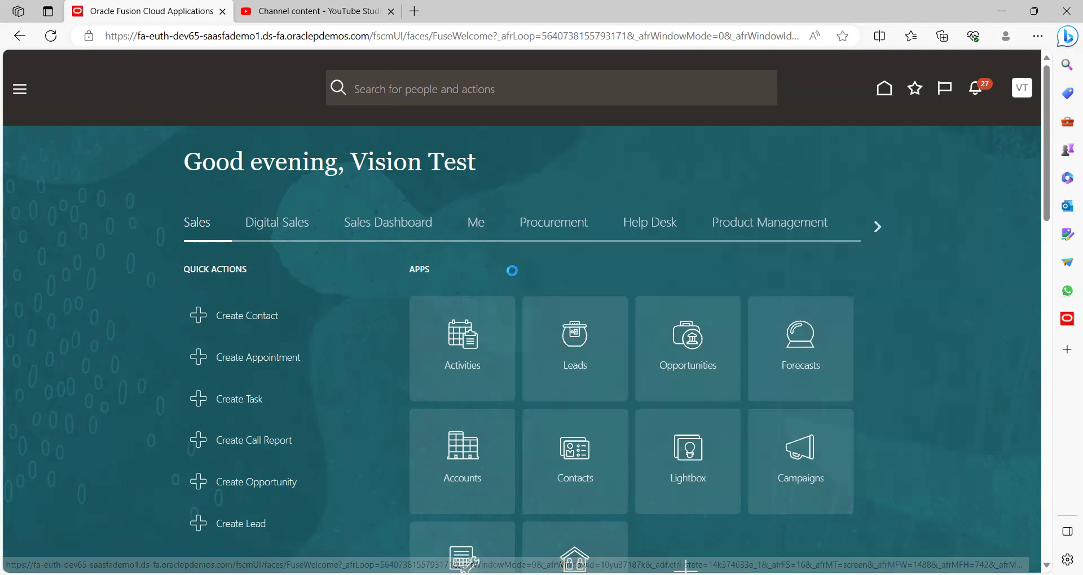
{"action": "left_click", "coordinate": [877, 226]}
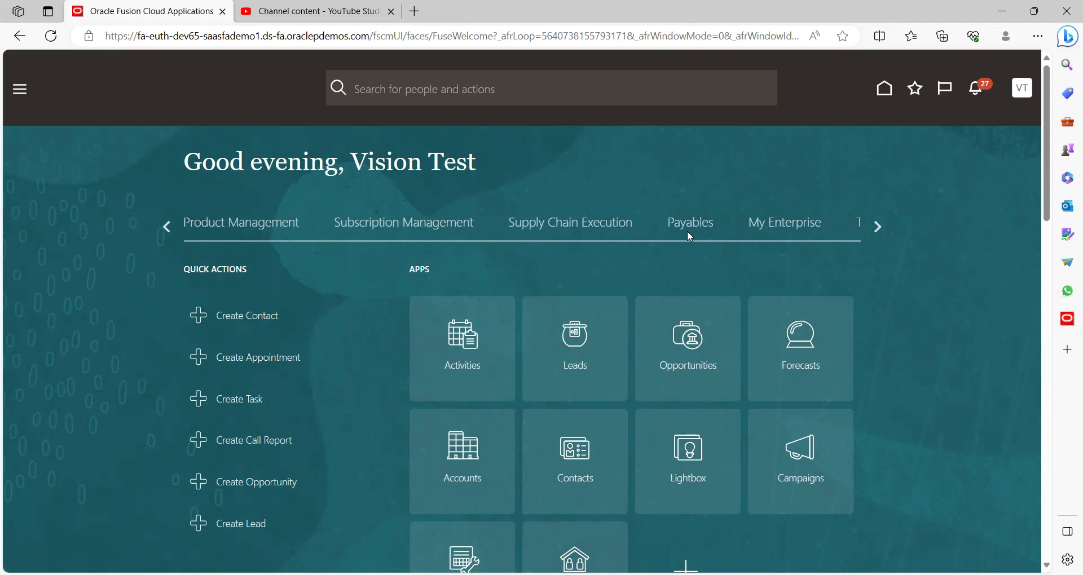
{"action": "left_click", "coordinate": [690, 228]}
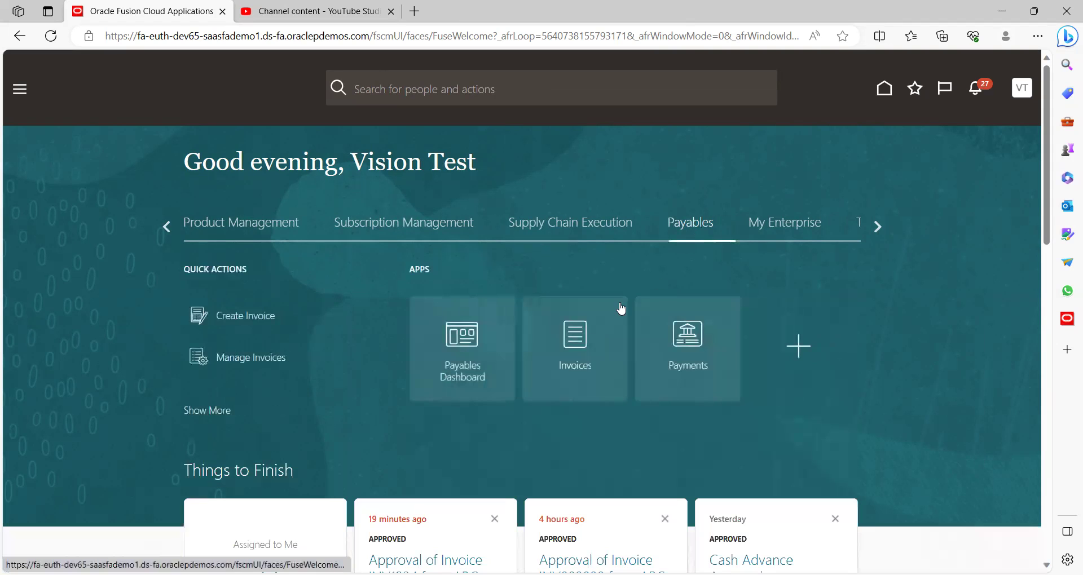
{"action": "left_click", "coordinate": [591, 342]}
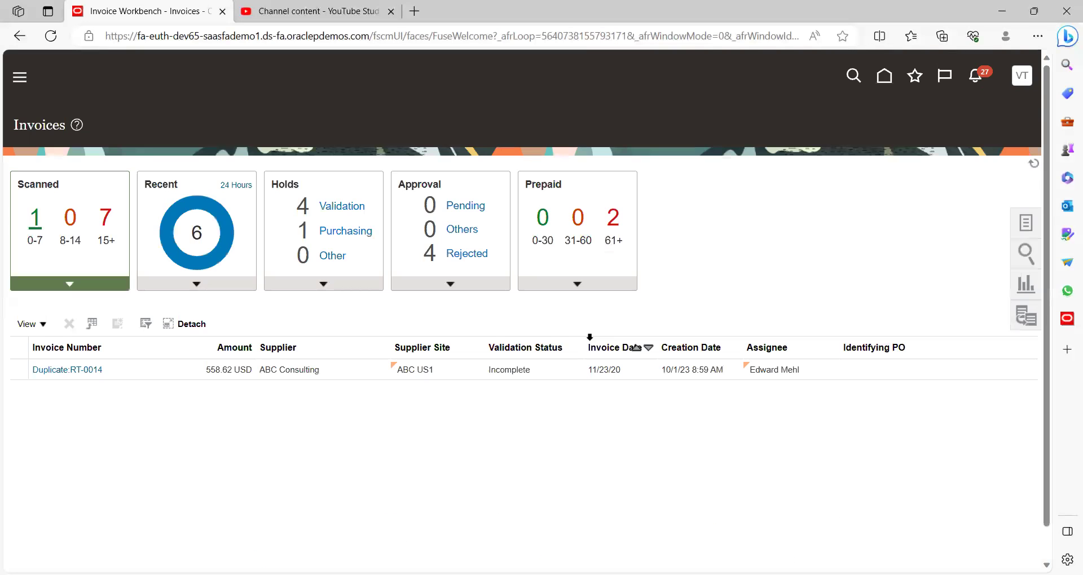
{"action": "left_click", "coordinate": [1020, 223]}
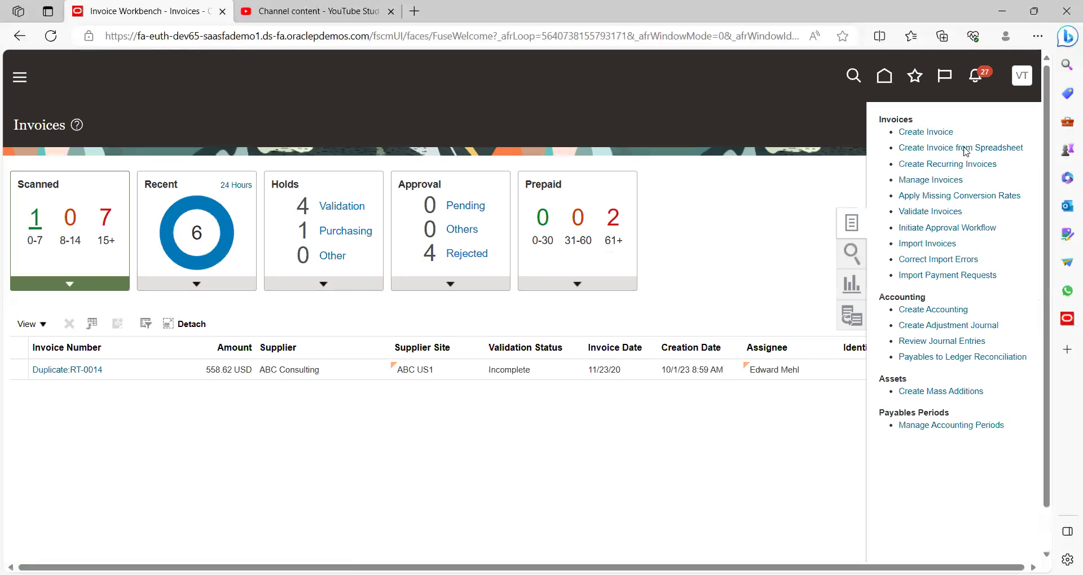
{"action": "left_click", "coordinate": [917, 137]}
Step: Set the invoice's business unit to US1 Business Unit and its supplier to ABC Consulting
{"action": "left_click", "coordinate": [216, 241]}
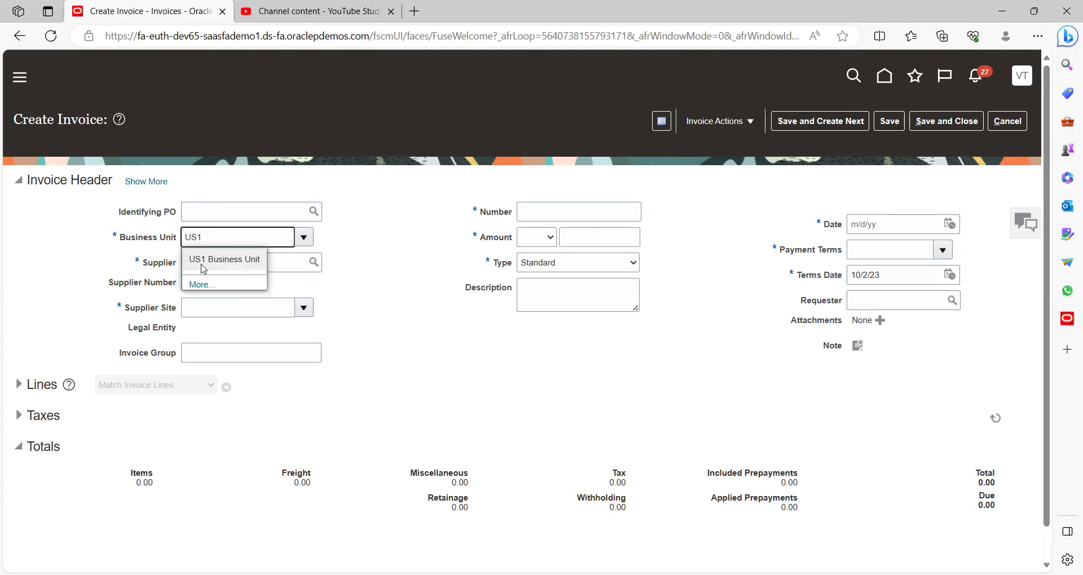
{"action": "left_click", "coordinate": [208, 267]}
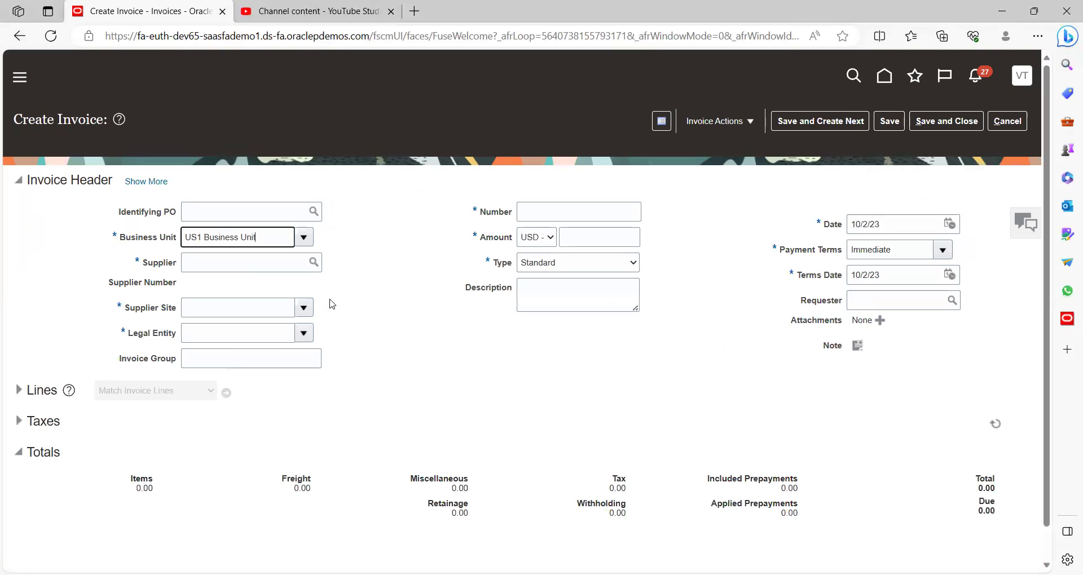
{"action": "left_click", "coordinate": [269, 267]}
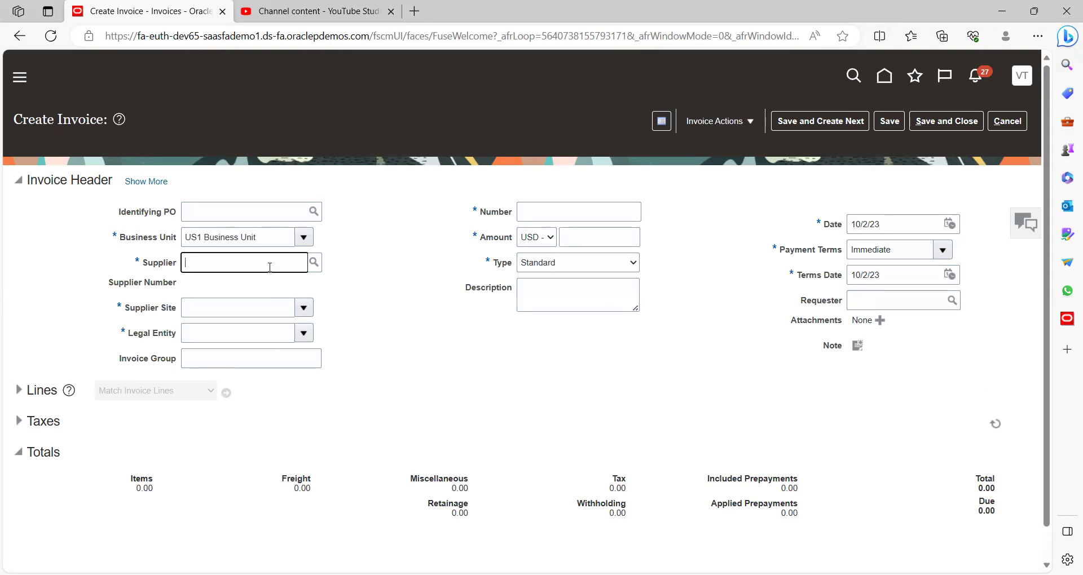
{"action": "left_click", "coordinate": [278, 310]}
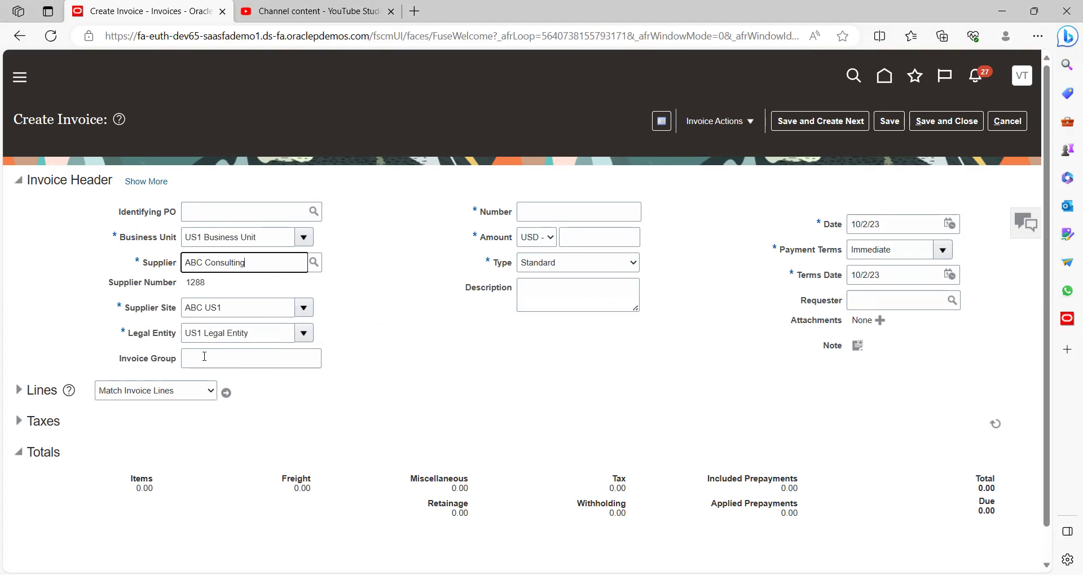
Step: Enter INV3434 as the invoice number and 900.00 USD as the amount, and save the invoice
{"action": "left_click", "coordinate": [580, 214]}
{"action": "type", "text": "INV_909"}
{"action": "type", "text": "INV3"}
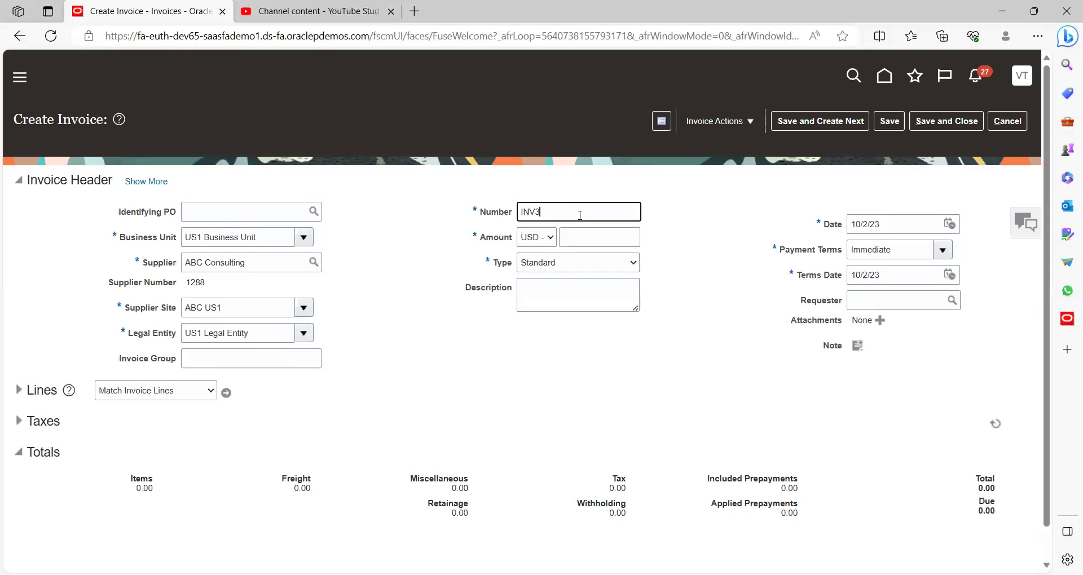
{"action": "key", "text": "Tab"}
{"action": "key", "text": "Tab"}
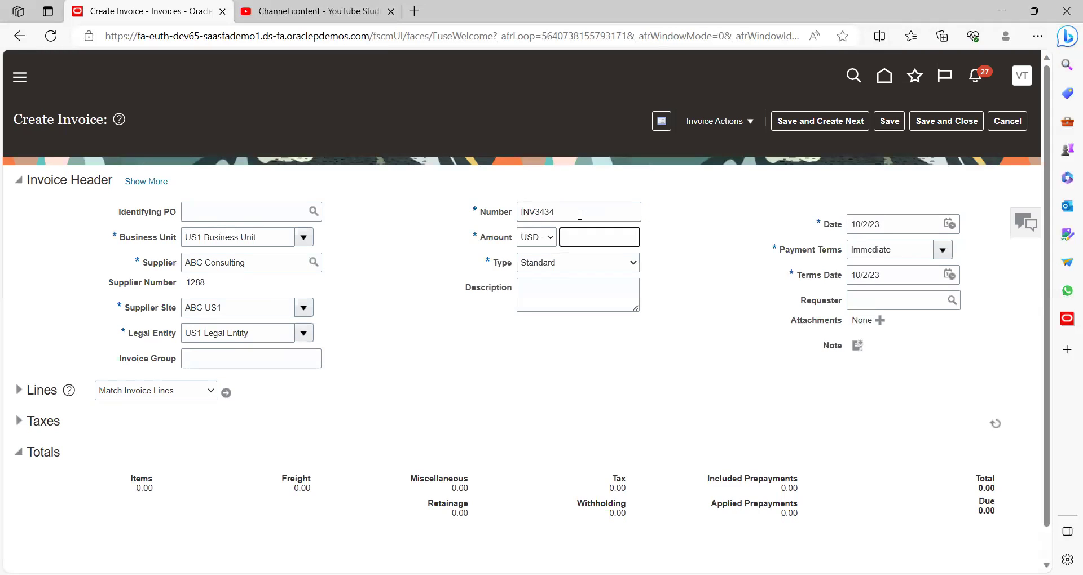
{"action": "type", "text": "90"}
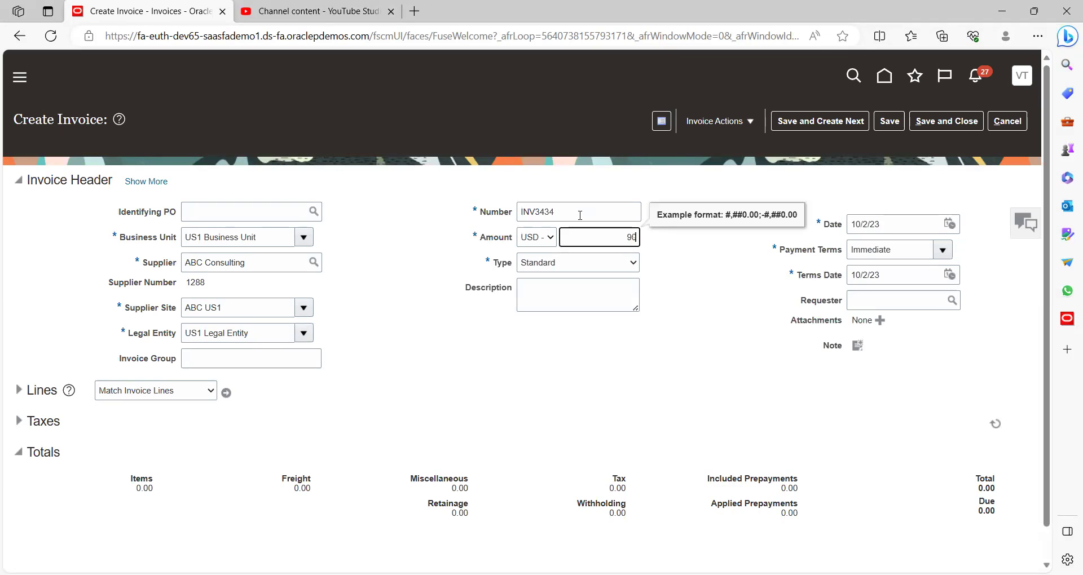
{"action": "type", "text": "0"}
{"action": "key", "text": "Tab"}
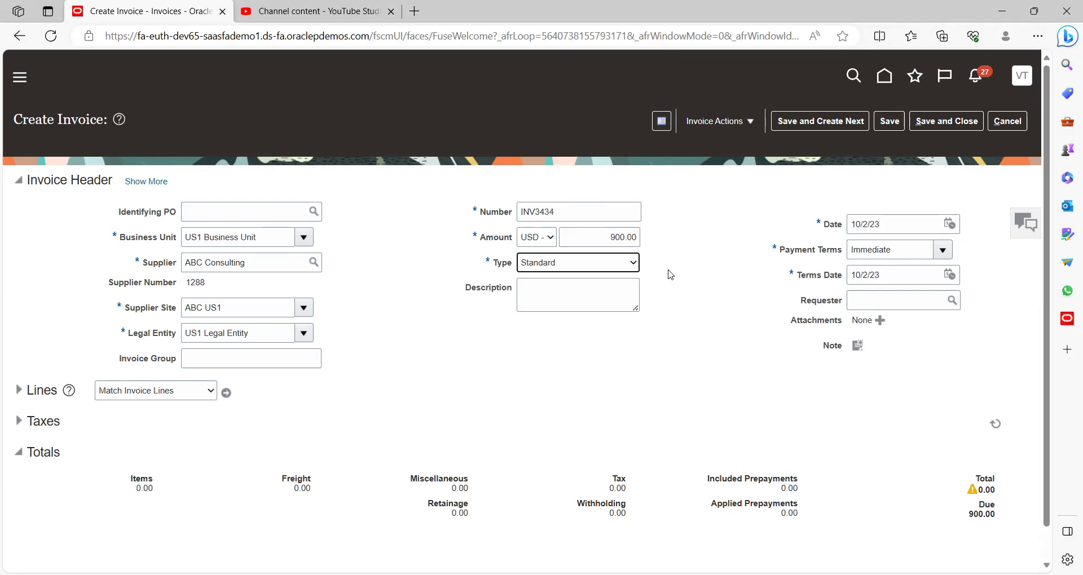
{"action": "left_click", "coordinate": [888, 122]}
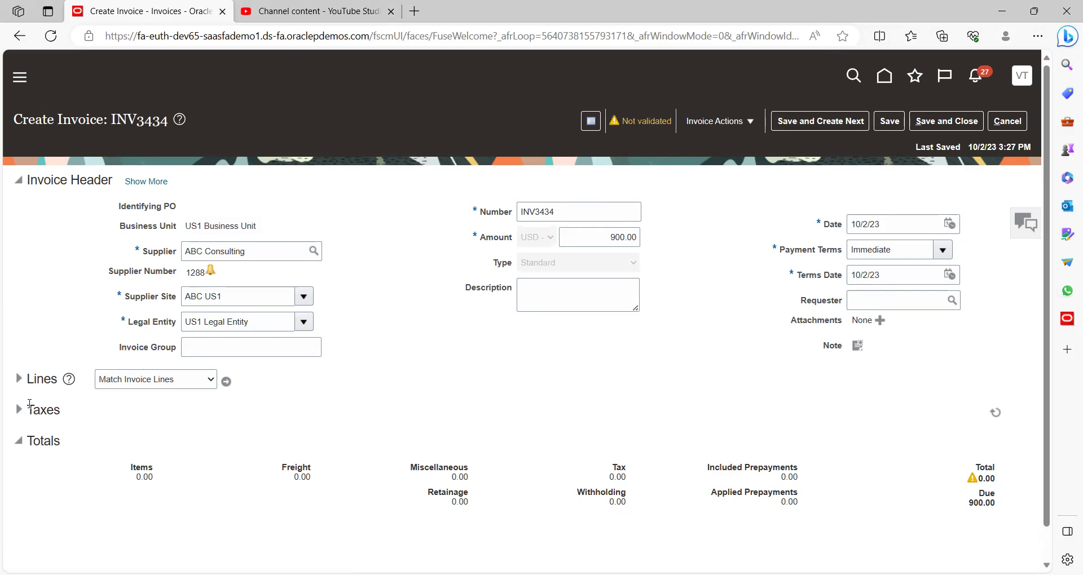
Step: Add an Item line of 900.00 to the invoice, keeping the Contractor Expense distribution set
{"action": "left_click", "coordinate": [19, 379]}
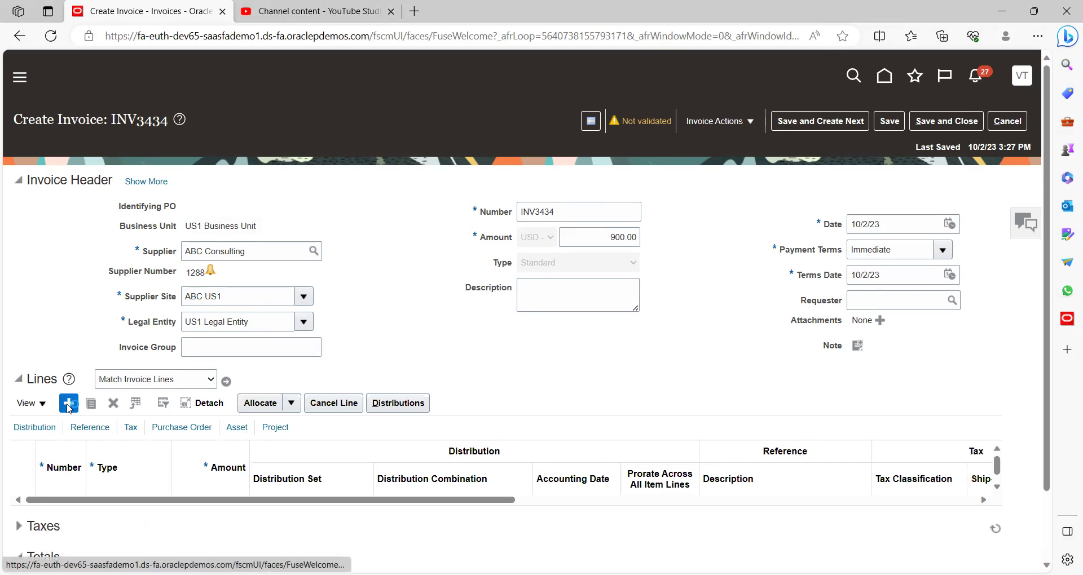
{"action": "left_click", "coordinate": [192, 511]}
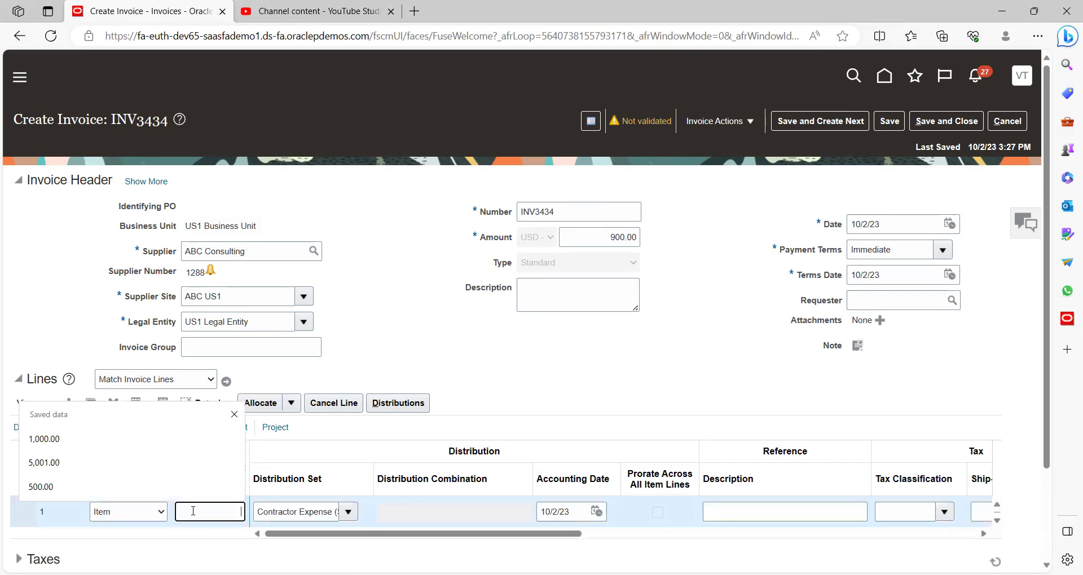
{"action": "type", "text": "900"}
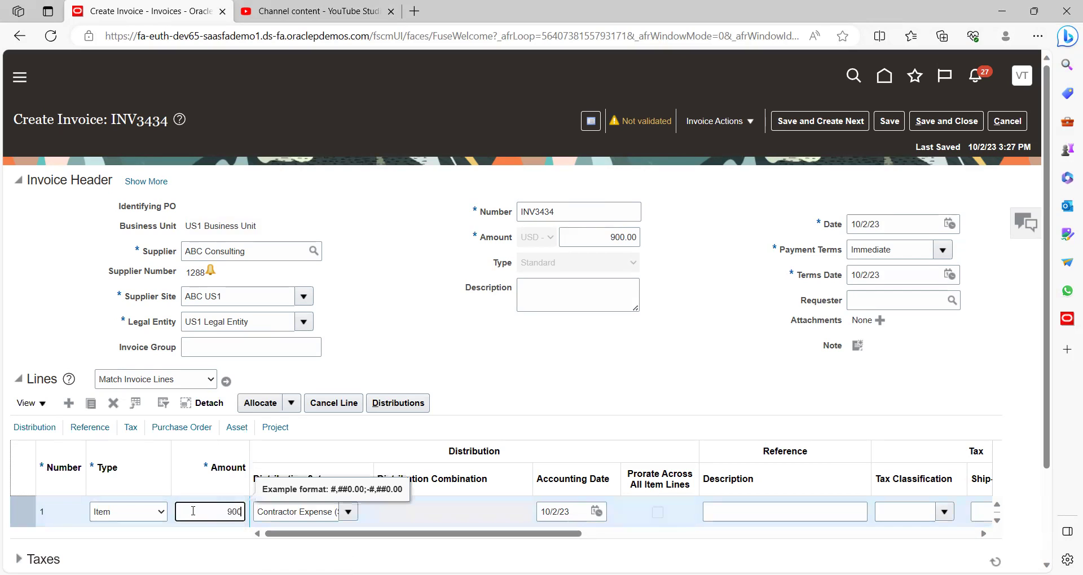
{"action": "key", "text": "Tab"}
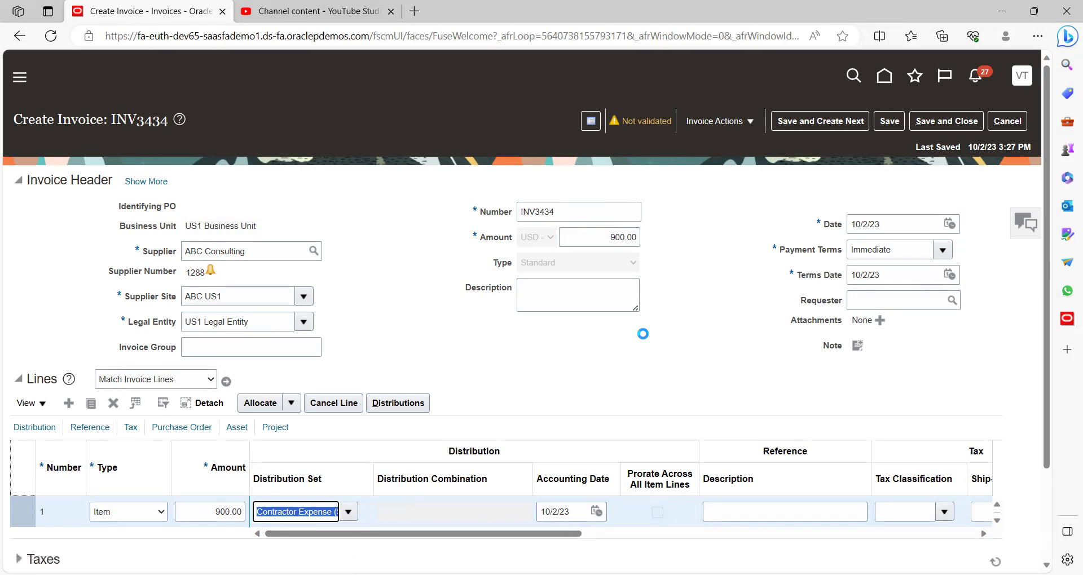
{"action": "key", "text": "Tab"}
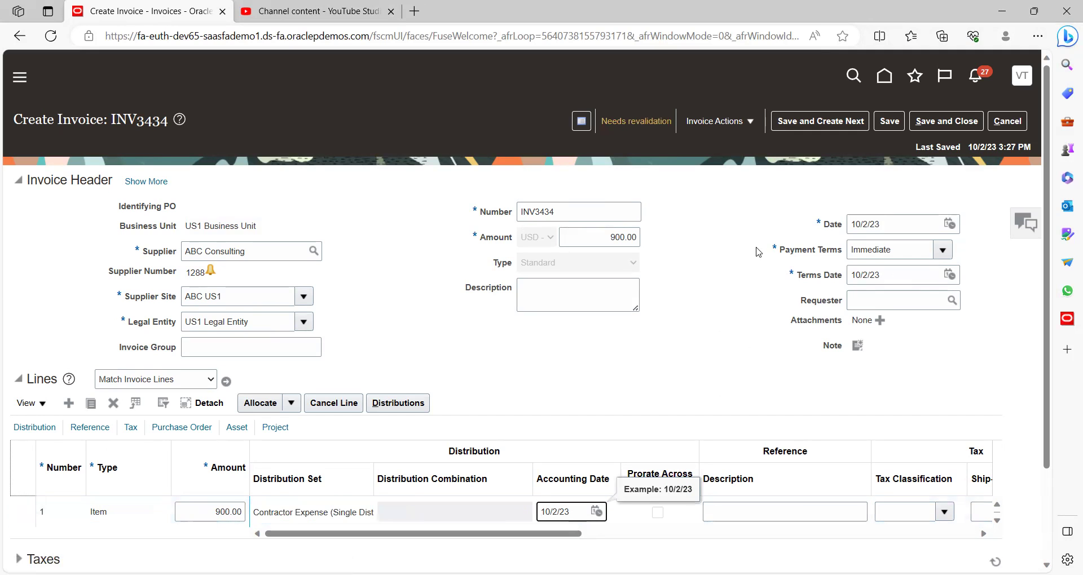
Step: Check the invoice totals, set the header amount to 981.00 so it includes tax, and continue past the duplicate check
{"action": "scroll", "coordinate": [1044, 519], "scroll_direction": "down", "scroll_amount": 2}
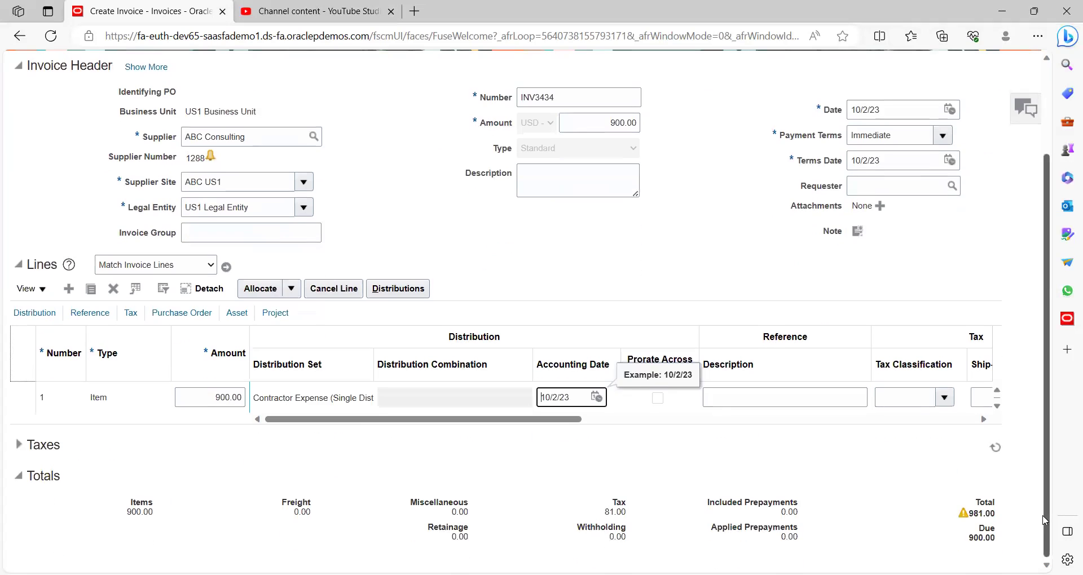
{"action": "scroll", "coordinate": [1046, 112], "scroll_direction": "up", "scroll_amount": 2}
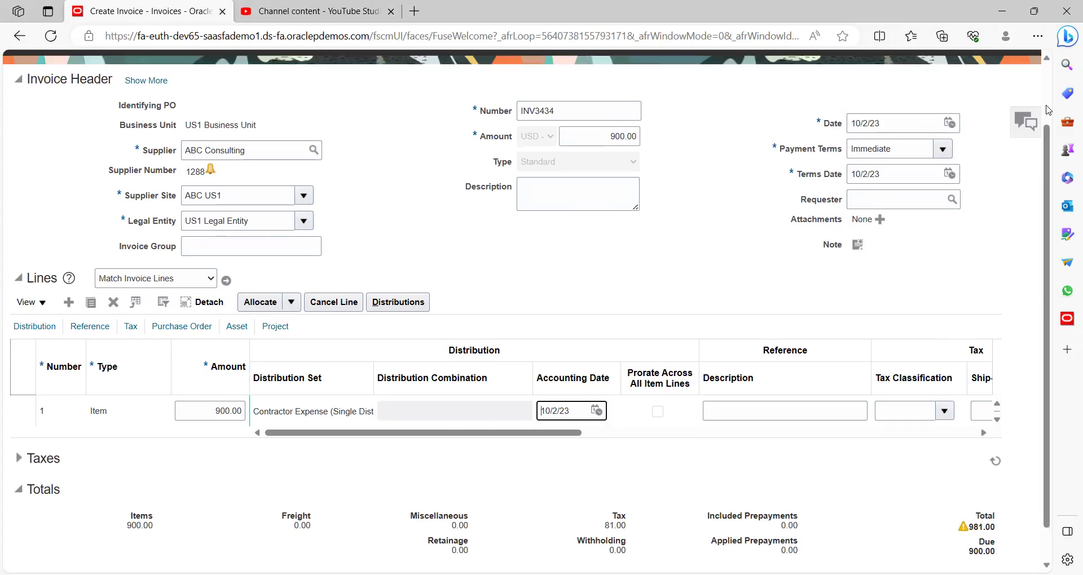
{"action": "left_click", "coordinate": [602, 236]}
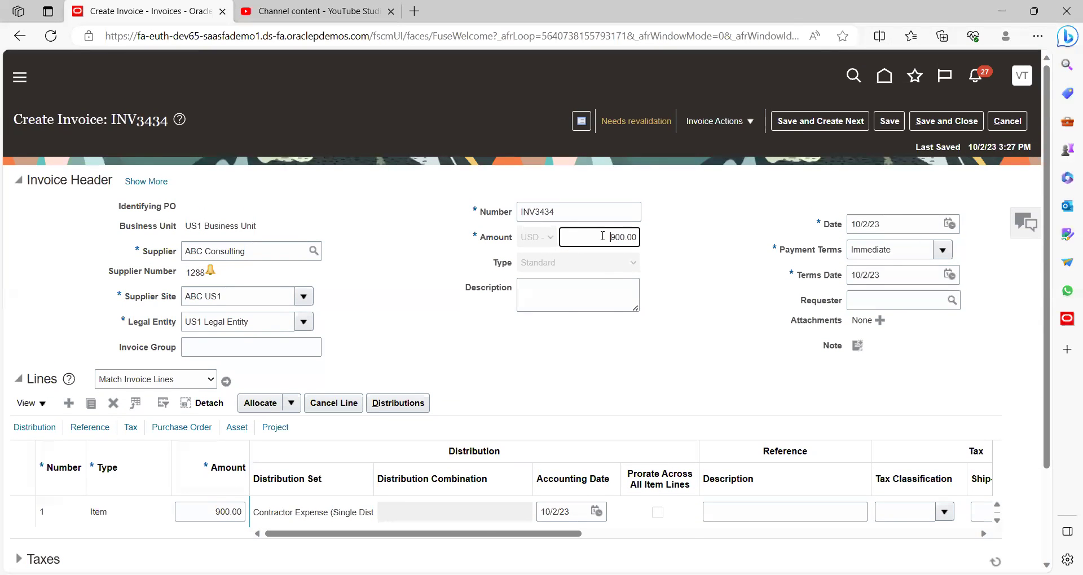
{"action": "key", "text": "ctrl+a"}
{"action": "type", "text": "981"}
{"action": "key", "text": "Tab"}
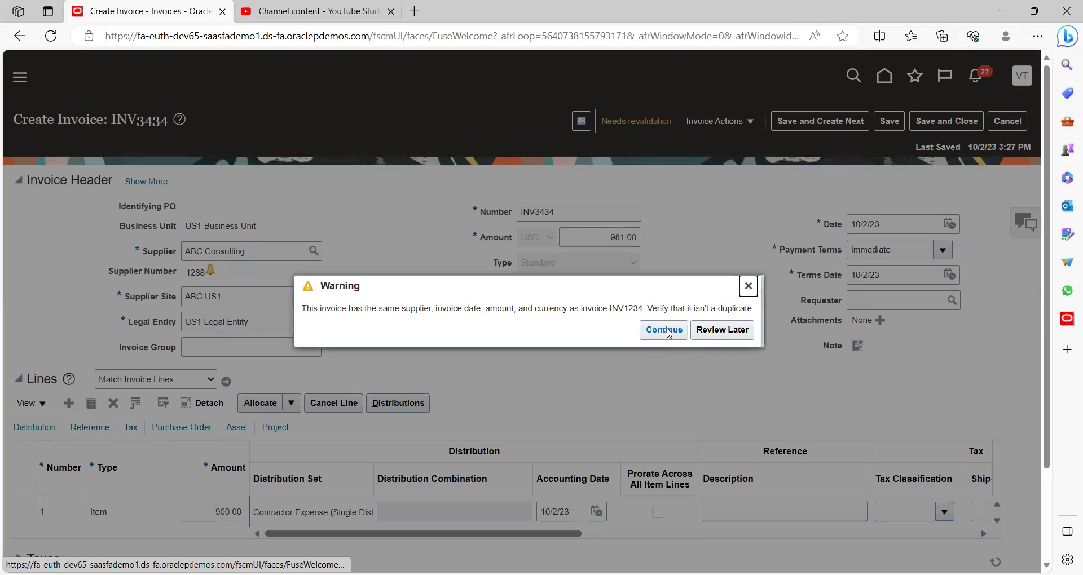
{"action": "left_click", "coordinate": [664, 331]}
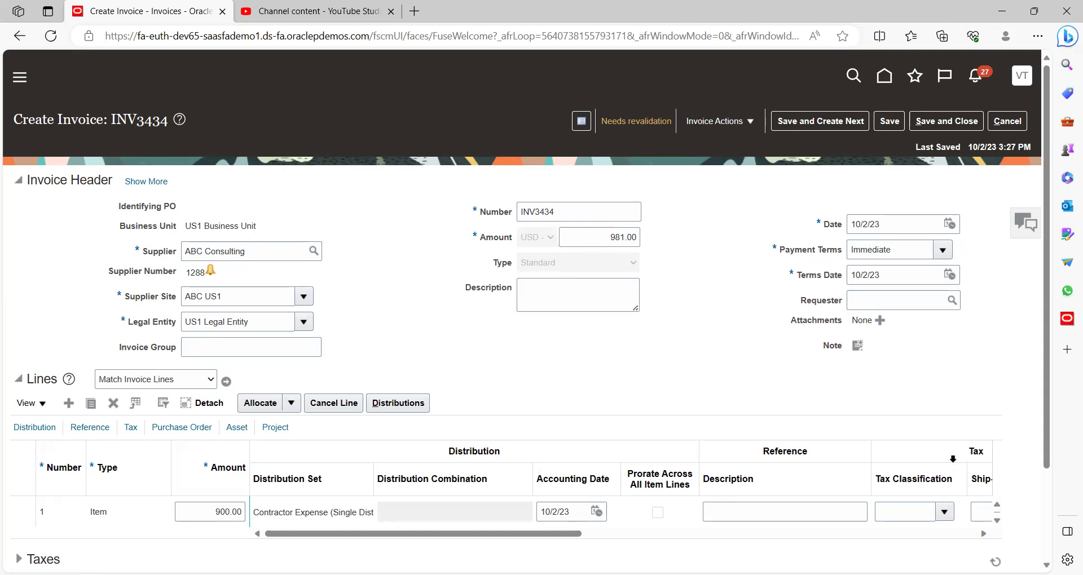
Step: Validate invoice INV3434 and check its totals, tax and withholding
{"action": "left_click", "coordinate": [1047, 525]}
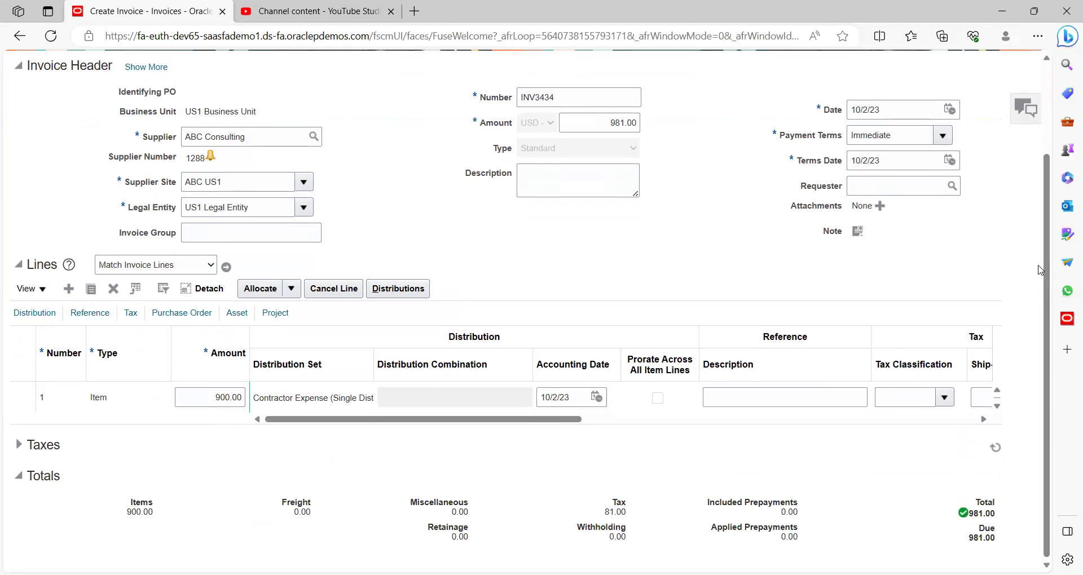
{"action": "scroll", "coordinate": [1050, 164], "scroll_direction": "up", "scroll_amount": 3}
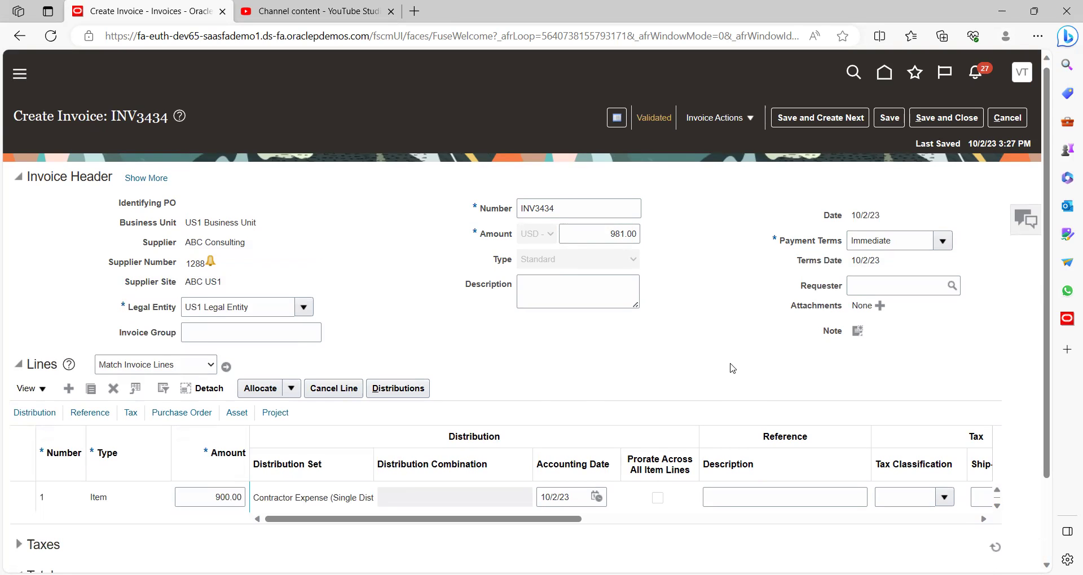
{"action": "scroll", "coordinate": [732, 367], "scroll_direction": "down", "scroll_amount": 2}
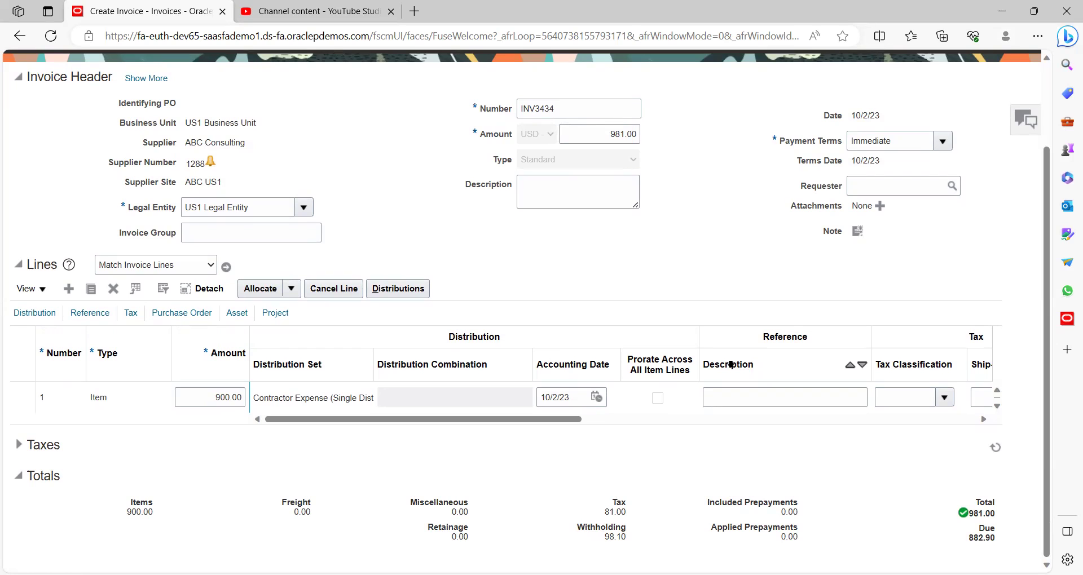
{"action": "scroll", "coordinate": [730, 365], "scroll_direction": "up", "scroll_amount": 2}
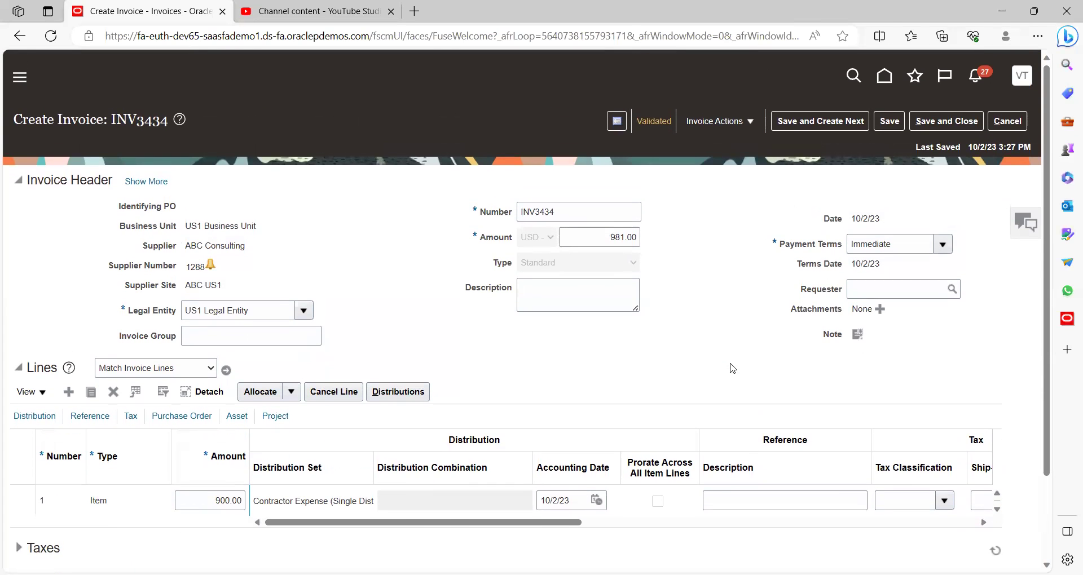
Step: Initiate the approval of invoice INV3434, and save and close it
{"action": "left_click", "coordinate": [750, 123]}
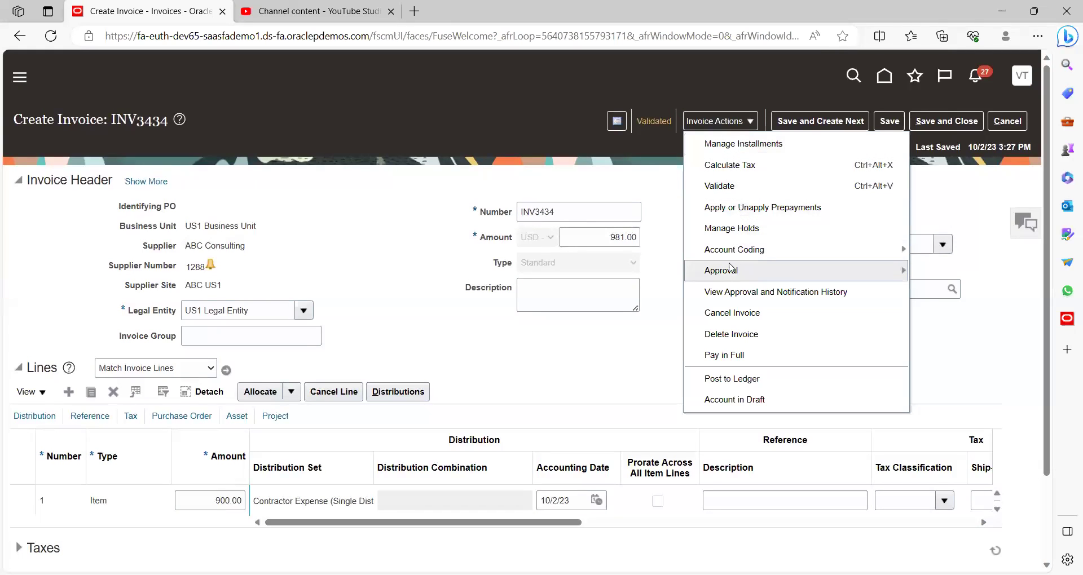
{"action": "mouse_move", "coordinate": [730, 272]}
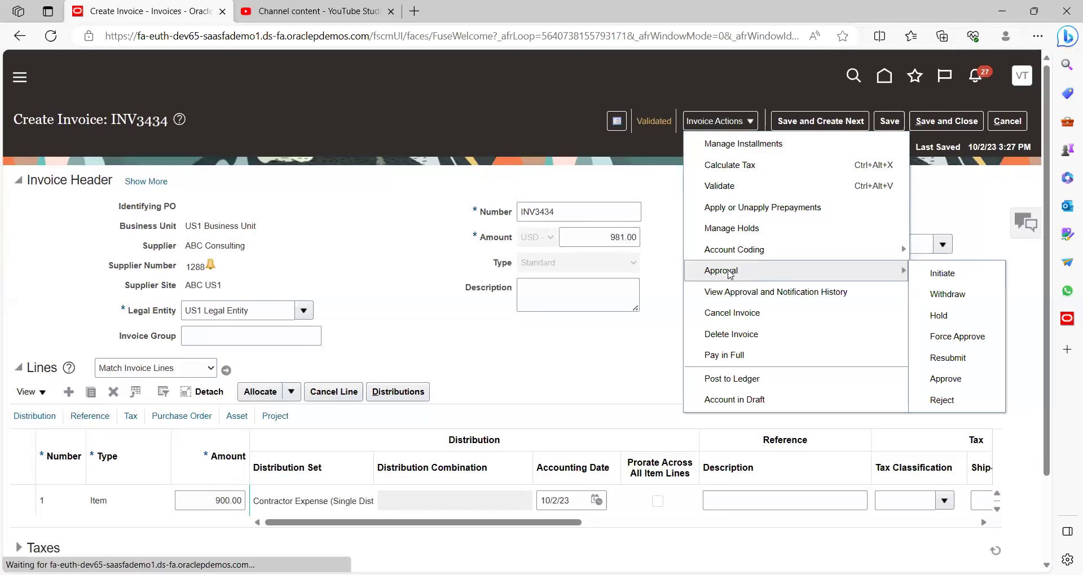
{"action": "left_click", "coordinate": [949, 275]}
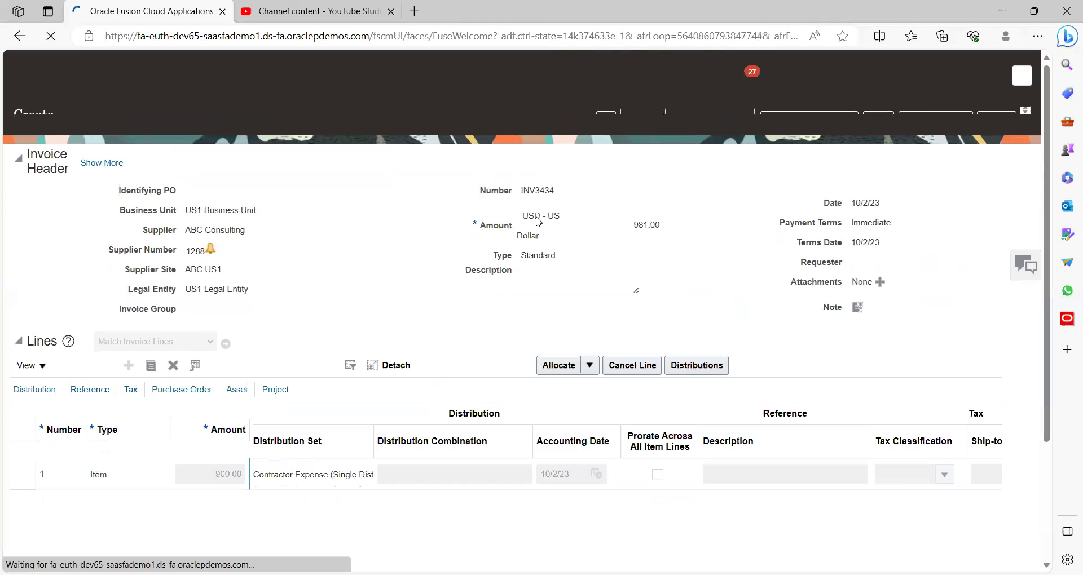
{"action": "double_click", "coordinate": [538, 204]}
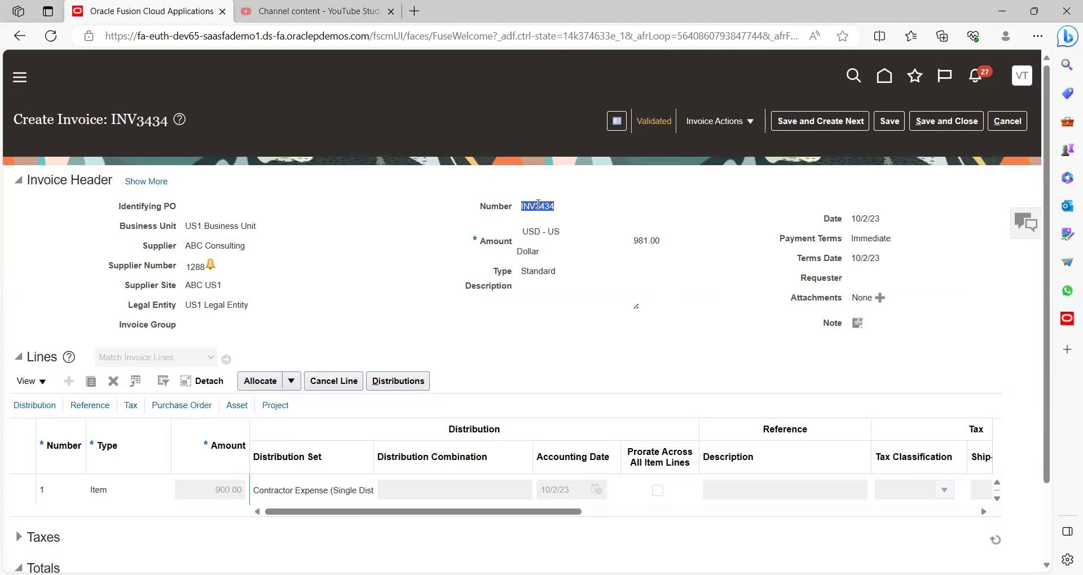
{"action": "left_click", "coordinate": [959, 121]}
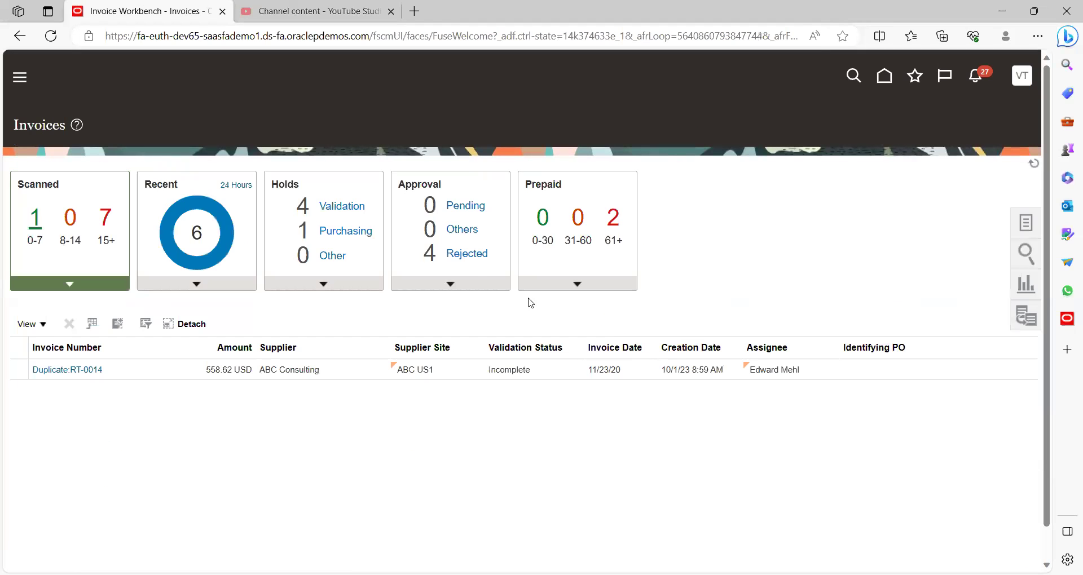
Step: Reopen invoice INV3434 from the recent invoices and check its approval status in the invoice summary
{"action": "left_click", "coordinate": [202, 285]}
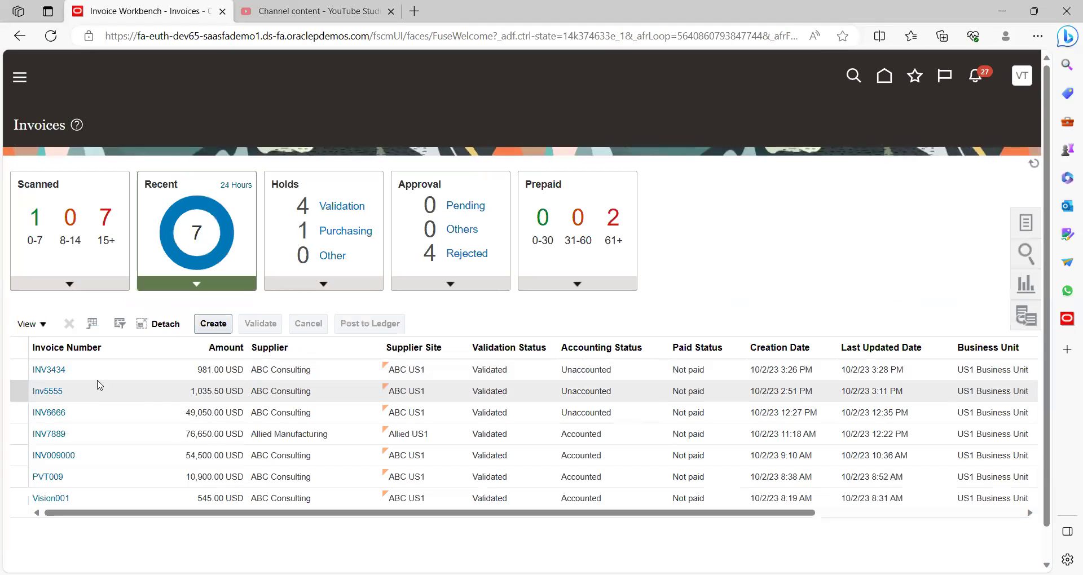
{"action": "left_click", "coordinate": [53, 373]}
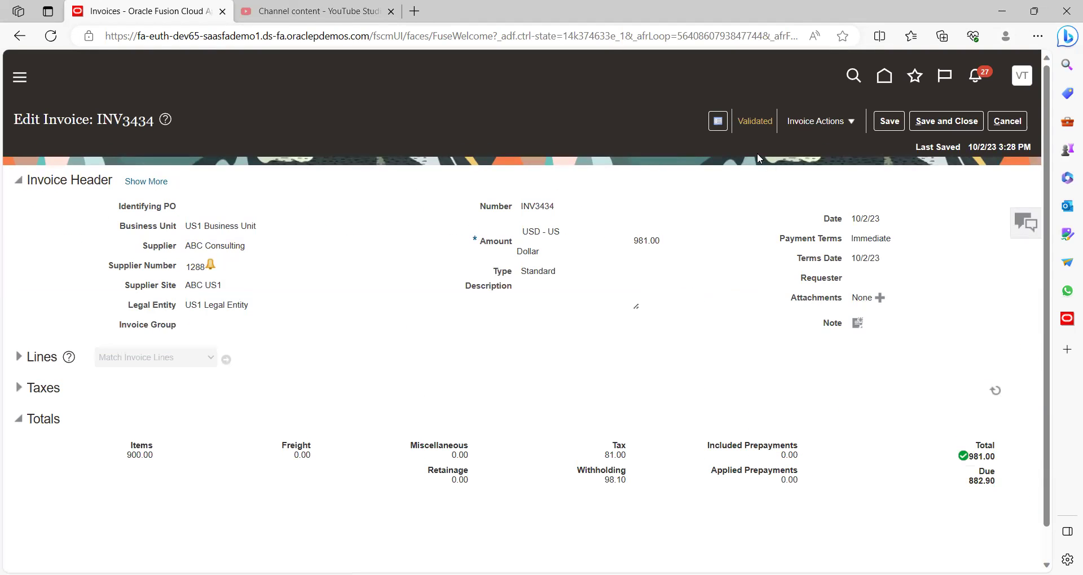
{"action": "left_click", "coordinate": [754, 123]}
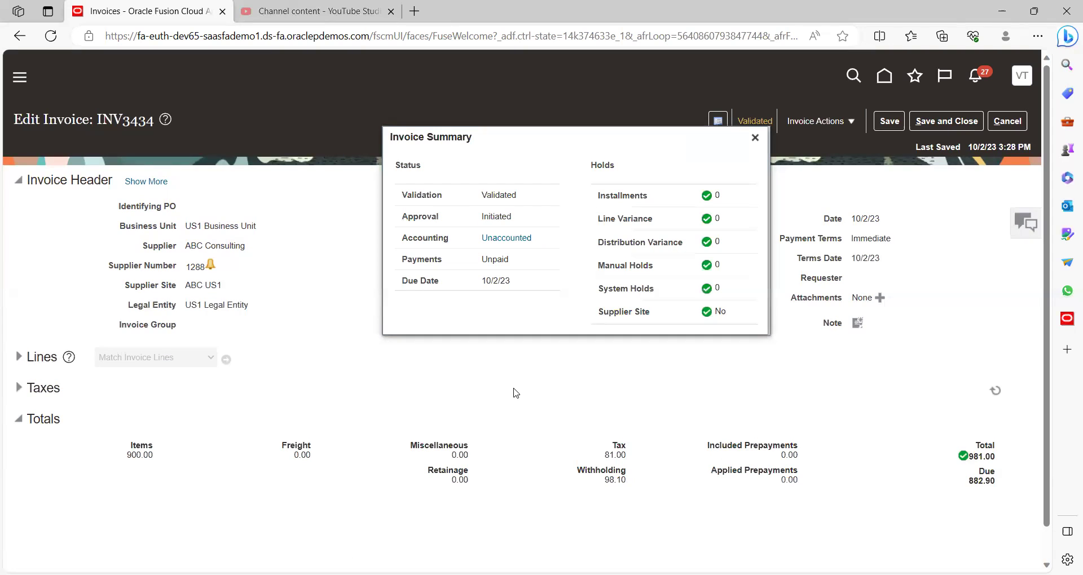
{"action": "left_click", "coordinate": [755, 138]}
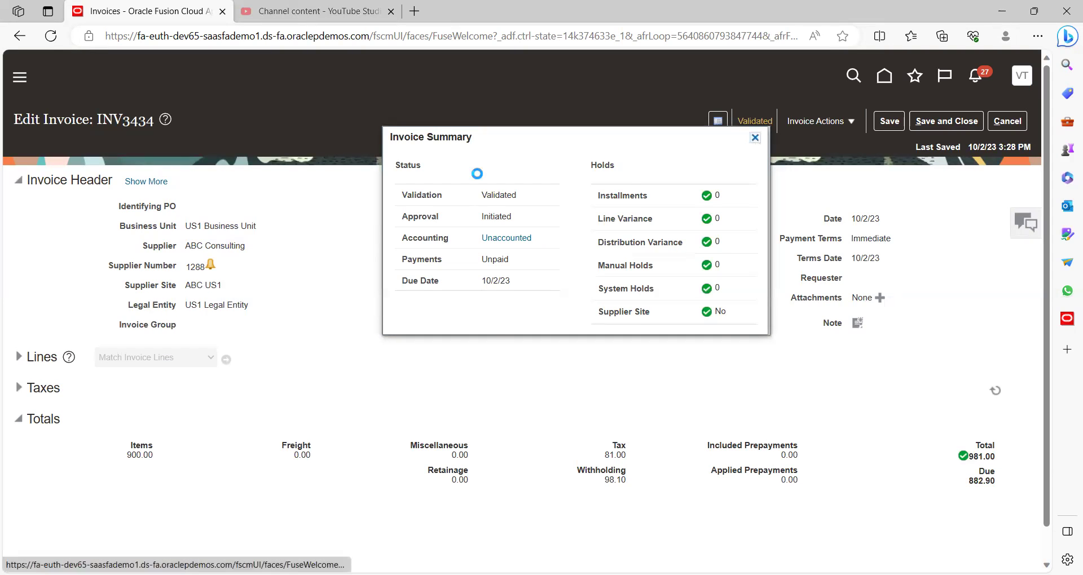
Step: Reload the INV3434 page and check the approval status in the invoice summary again
{"action": "left_click", "coordinate": [50, 37]}
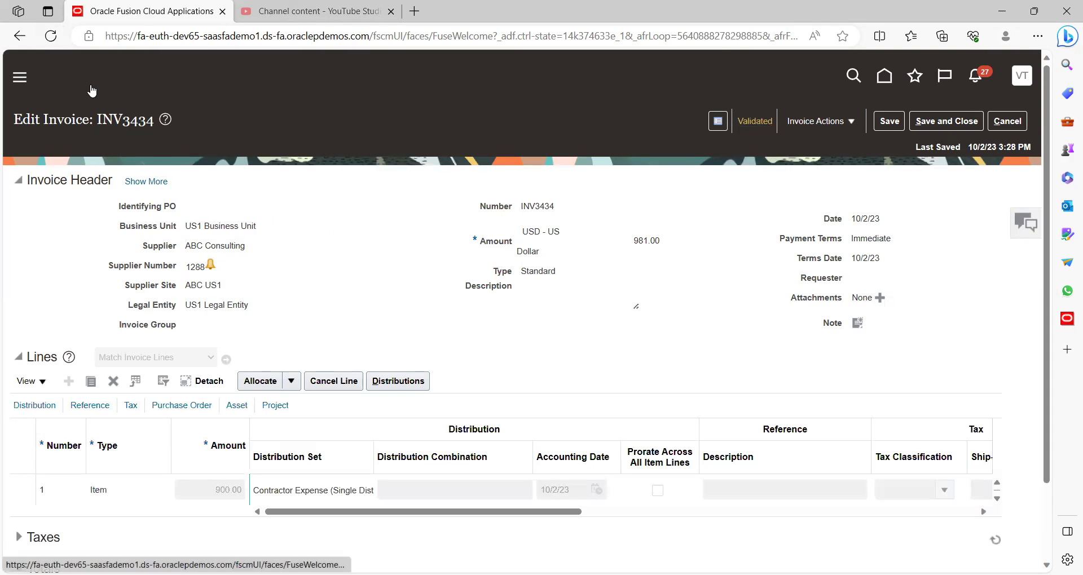
{"action": "left_click", "coordinate": [50, 38]}
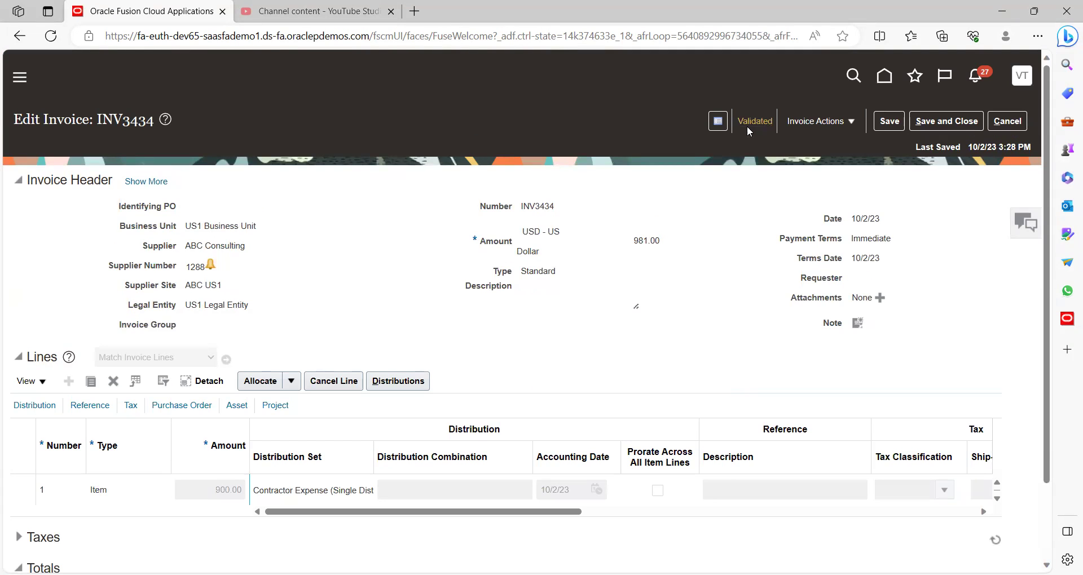
{"action": "left_click", "coordinate": [752, 124]}
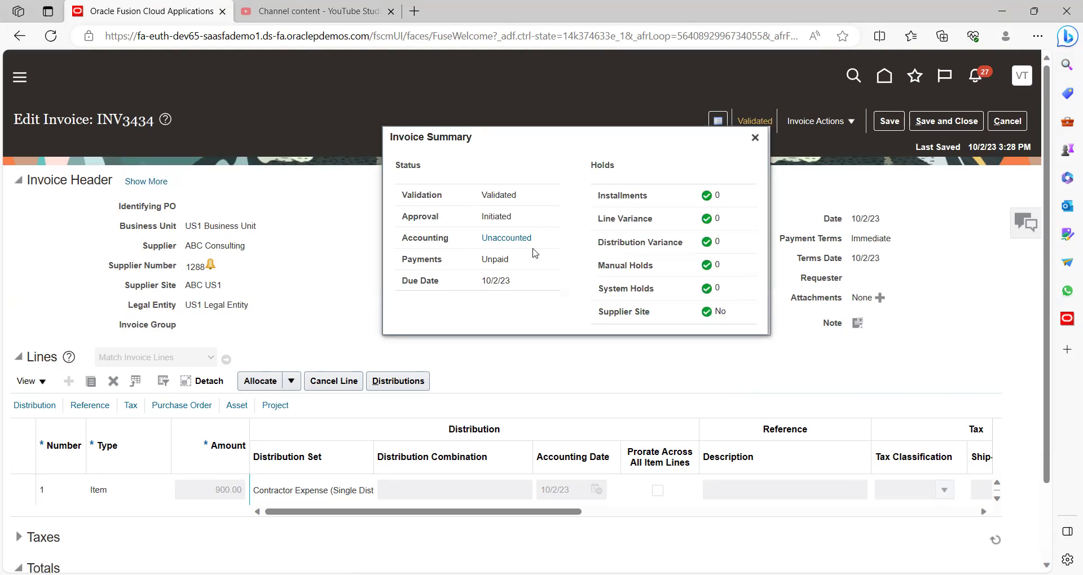
{"action": "left_click", "coordinate": [756, 139]}
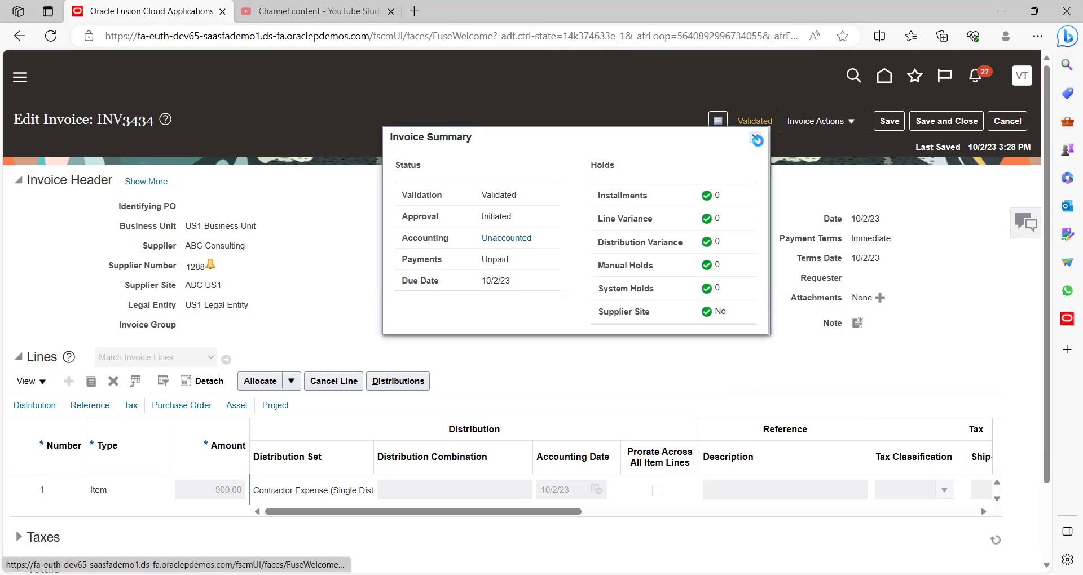
Step: Review the approval and notification history of invoice INV3434, and close it
{"action": "left_click", "coordinate": [855, 124]}
{"action": "left_click", "coordinate": [911, 298]}
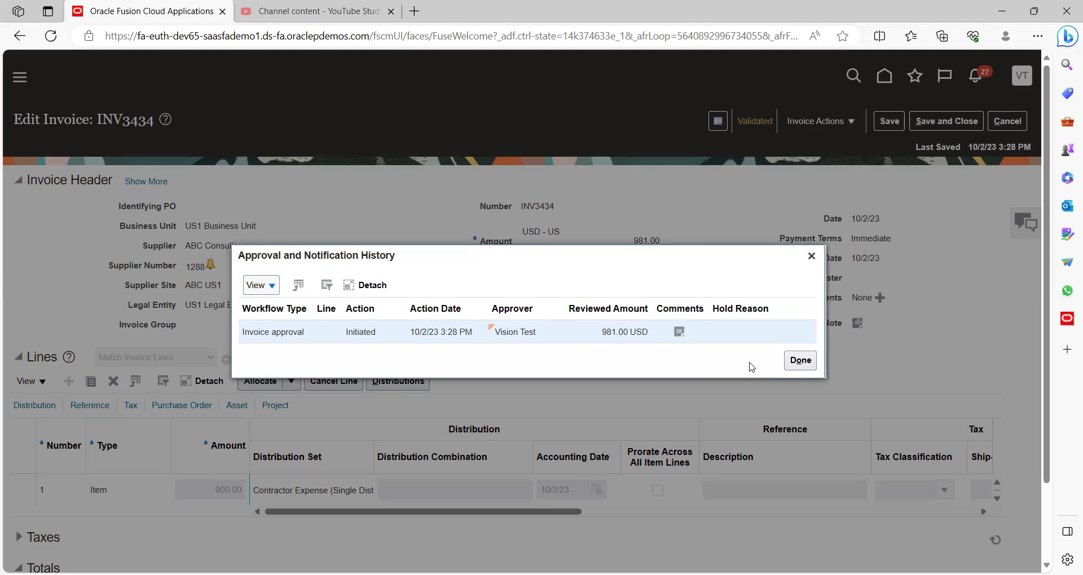
{"action": "left_click", "coordinate": [802, 362]}
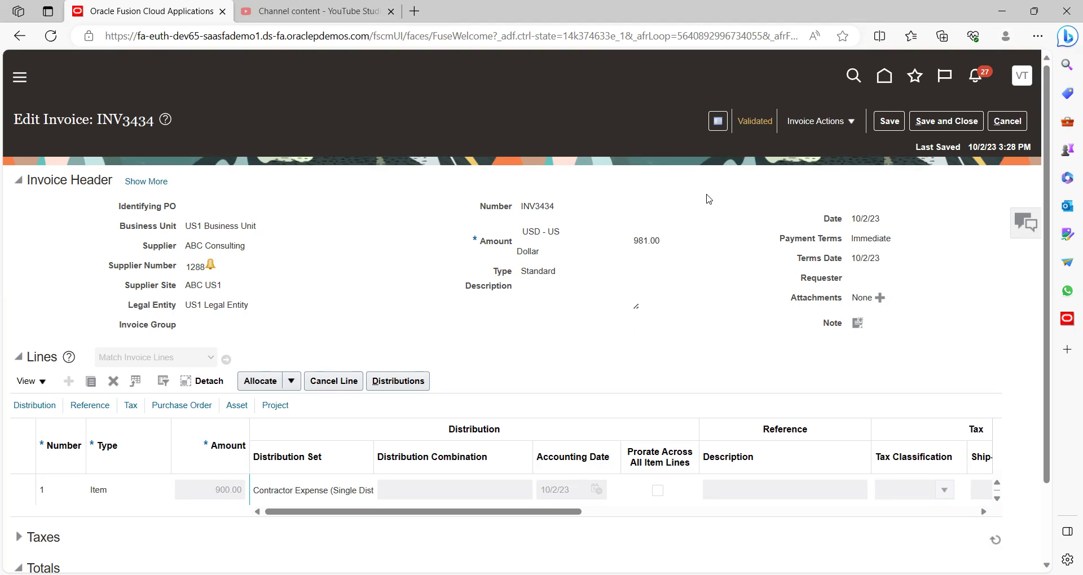
Step: Recheck the invoice summary's approval status before and after reloading the INV3434 page, and close the summary
{"action": "left_click", "coordinate": [754, 122]}
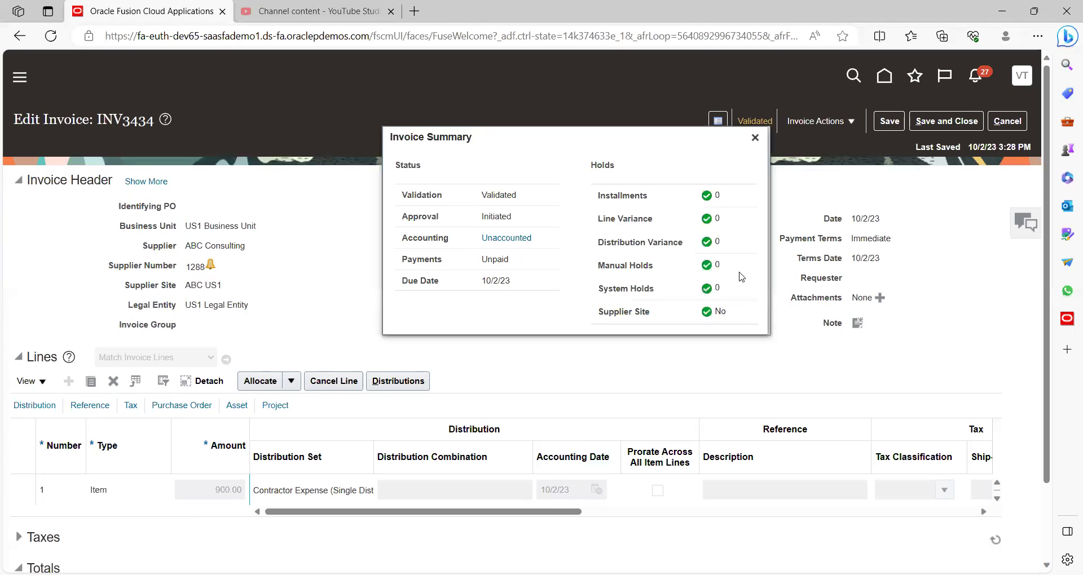
{"action": "left_click", "coordinate": [50, 37]}
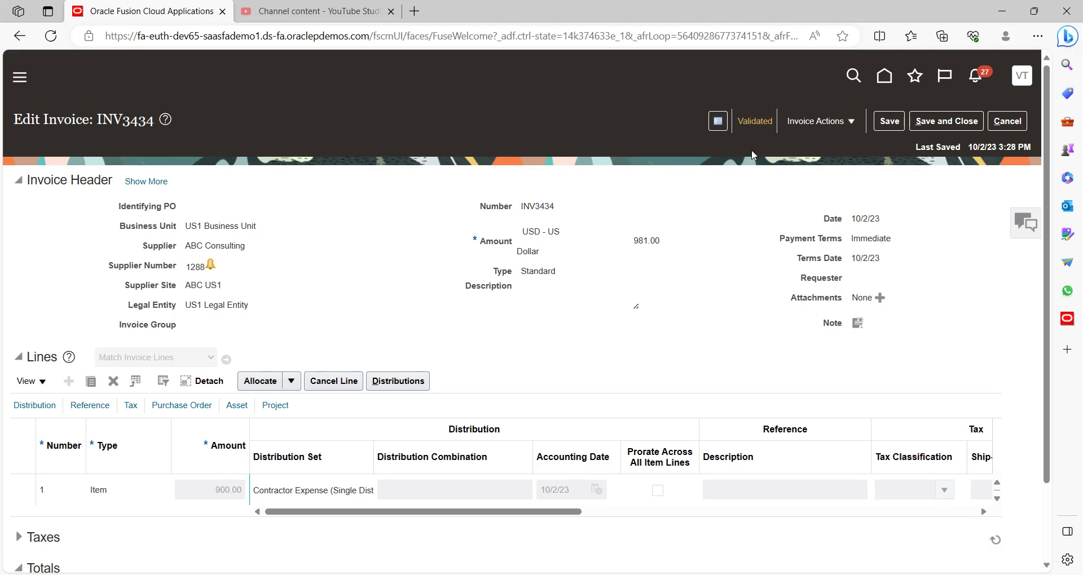
{"action": "left_click", "coordinate": [756, 121]}
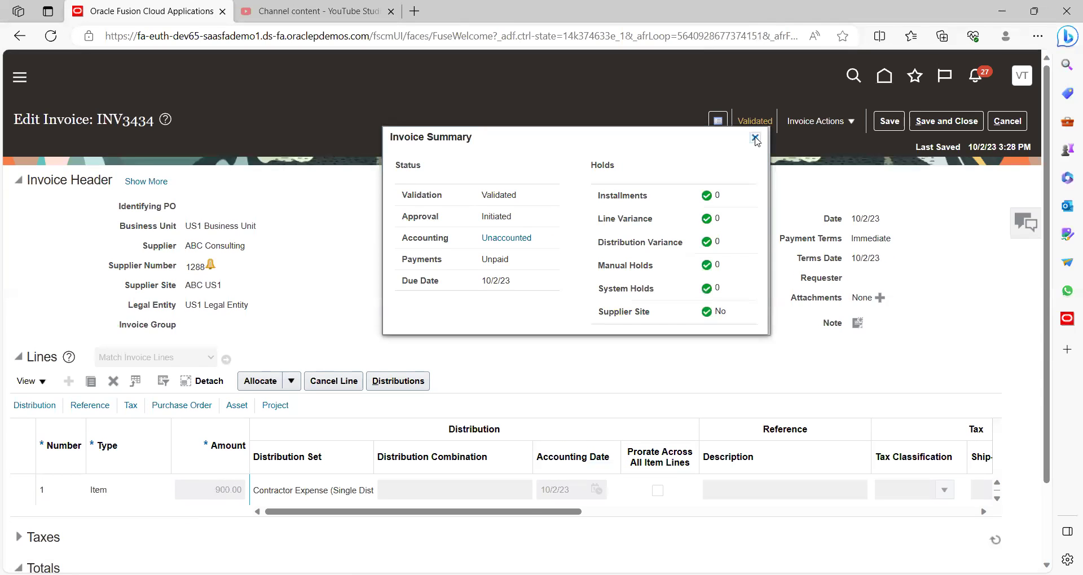
{"action": "left_click", "coordinate": [756, 137]}
Step: Sign out of the application and sign back in with the saved credentials
{"action": "left_click", "coordinate": [1022, 79]}
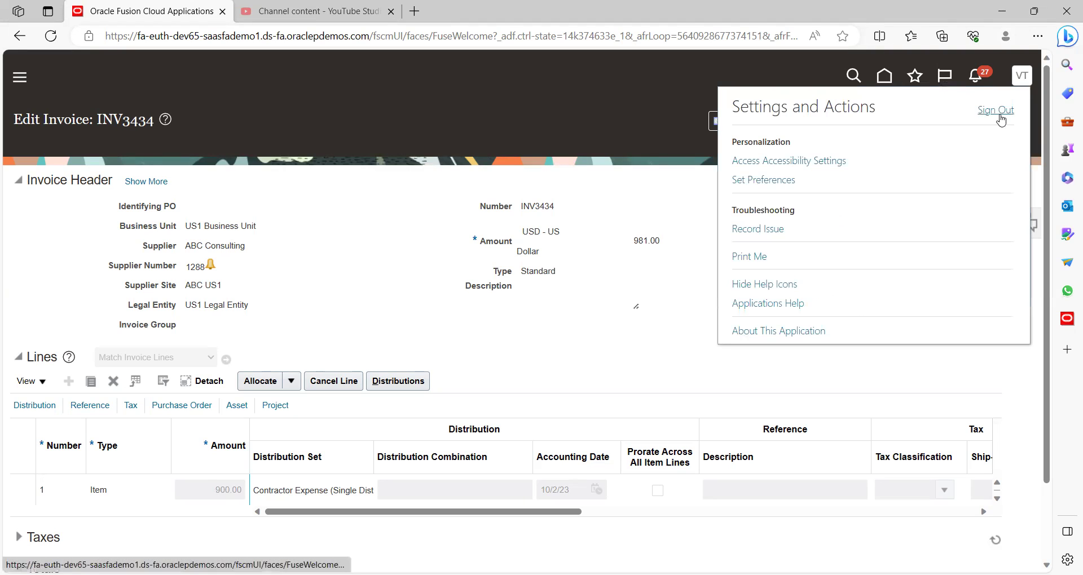
{"action": "left_click", "coordinate": [996, 111]}
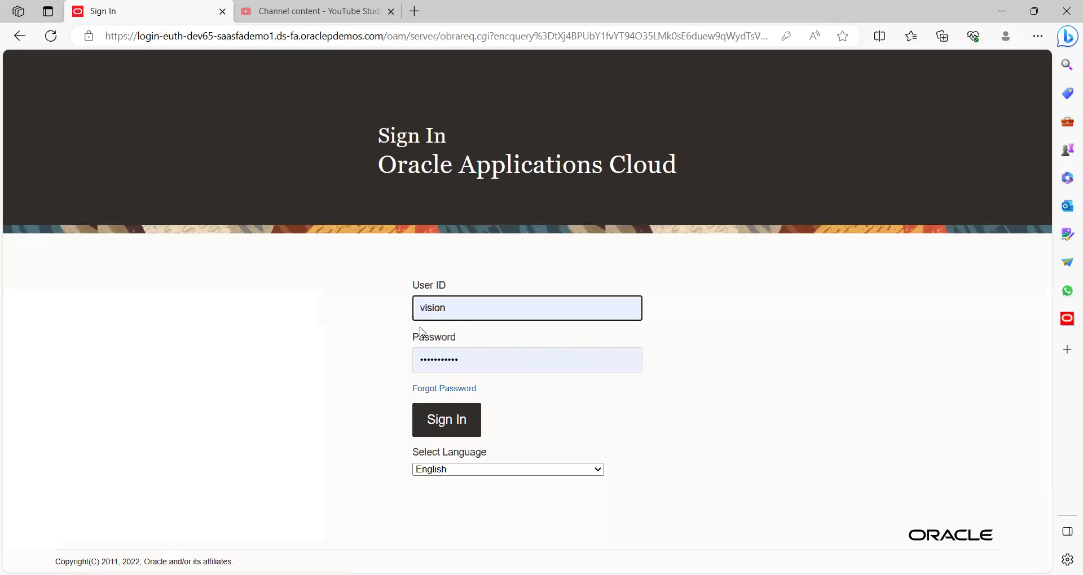
{"action": "left_click", "coordinate": [487, 313]}
{"action": "left_click", "coordinate": [297, 351]}
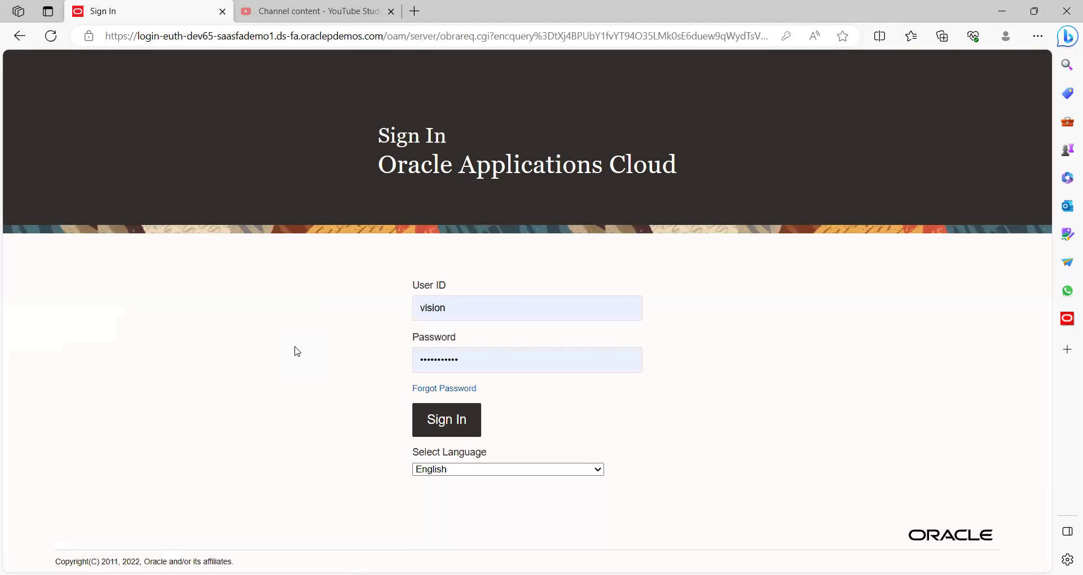
{"action": "left_click", "coordinate": [451, 425]}
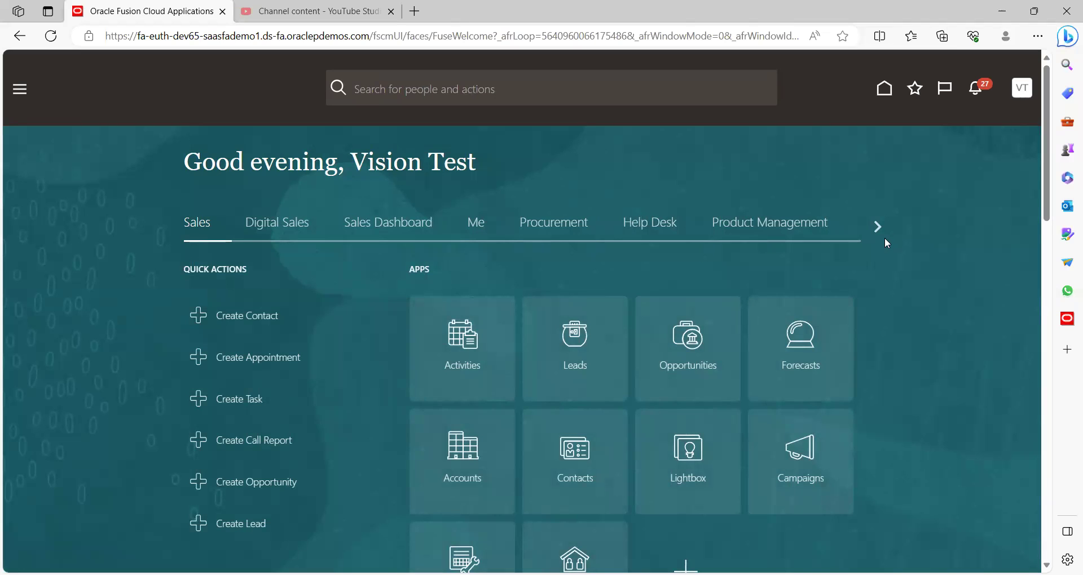
Step: Reopen invoice INV3434 from the recent invoices in Payables and request its invoice summary to check the approval status
{"action": "left_click", "coordinate": [877, 229]}
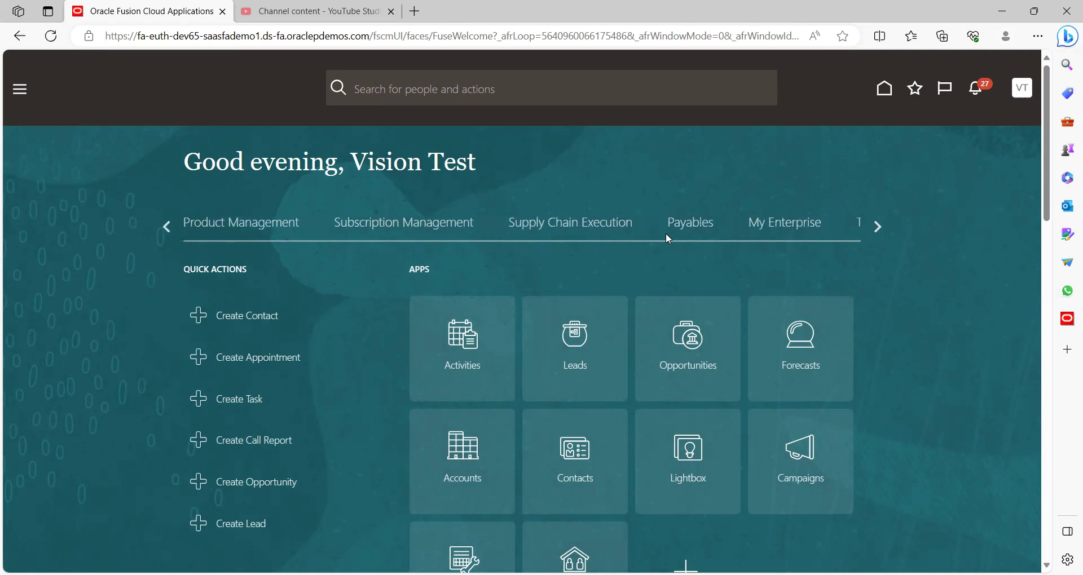
{"action": "left_click", "coordinate": [689, 226]}
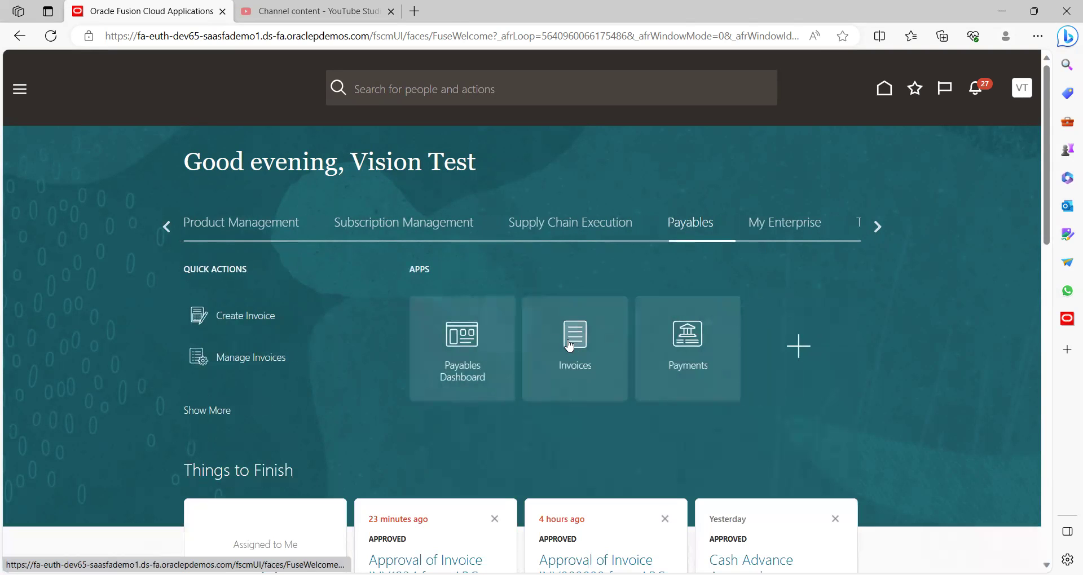
{"action": "left_click", "coordinate": [438, 332]}
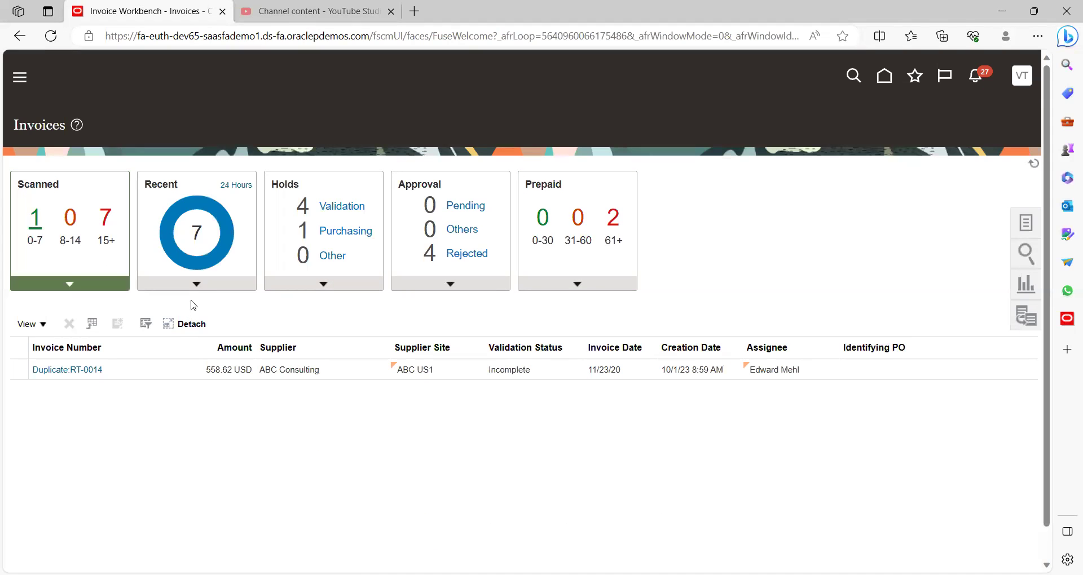
{"action": "left_click", "coordinate": [195, 285]}
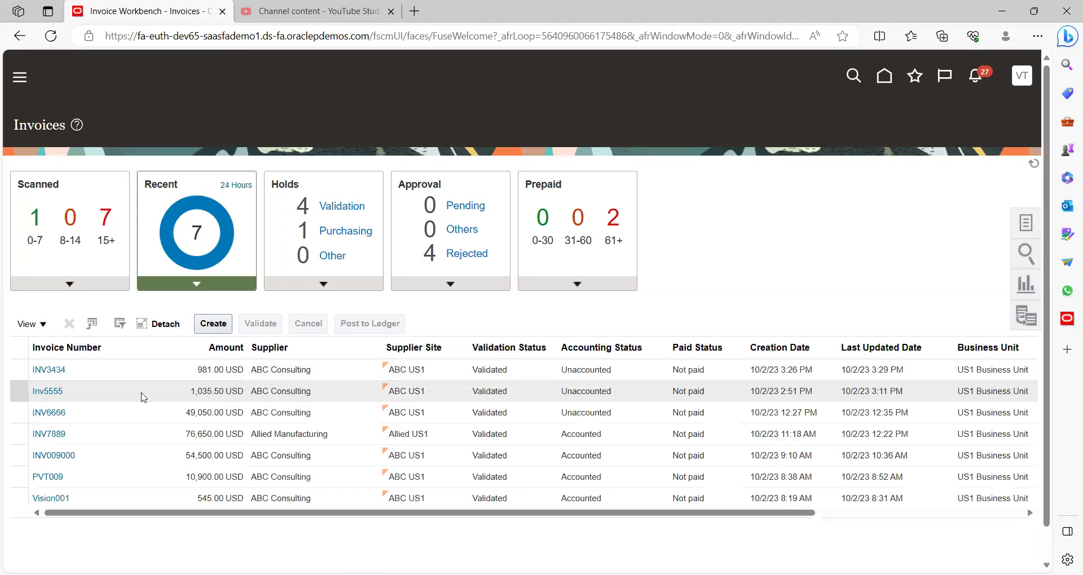
{"action": "left_click", "coordinate": [49, 370]}
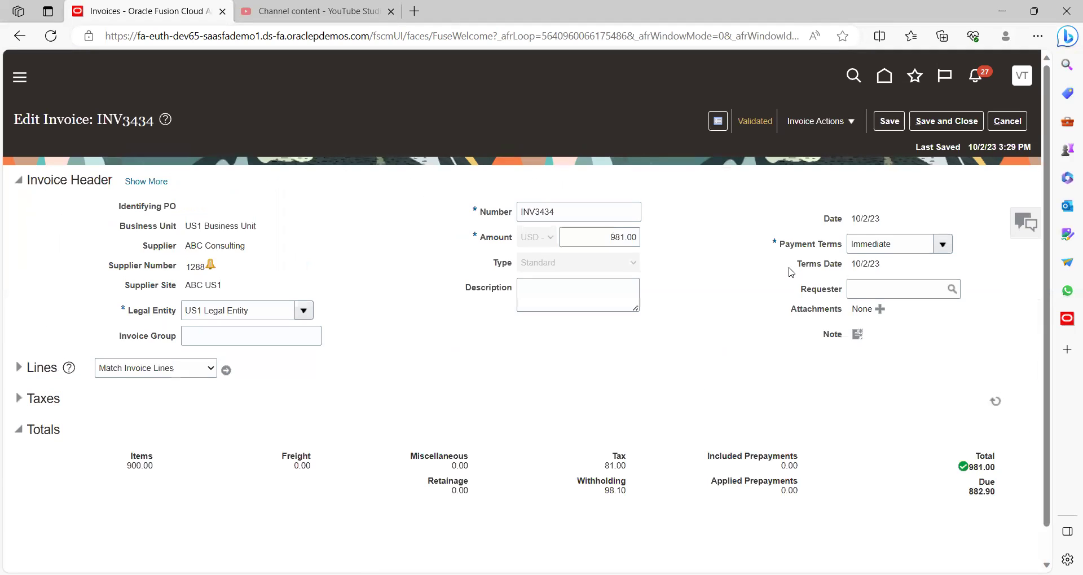
{"action": "left_click", "coordinate": [750, 123]}
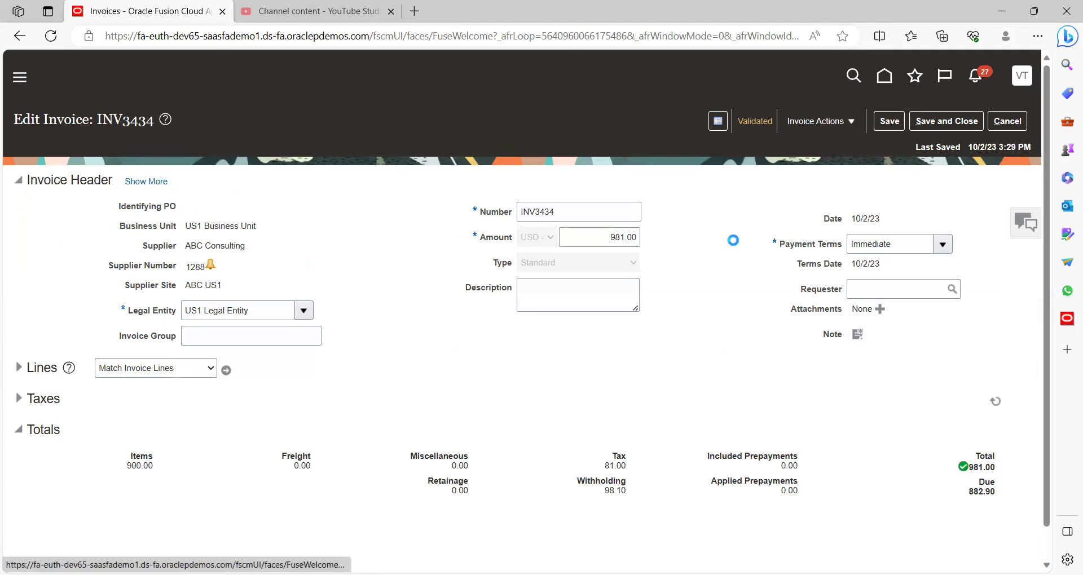